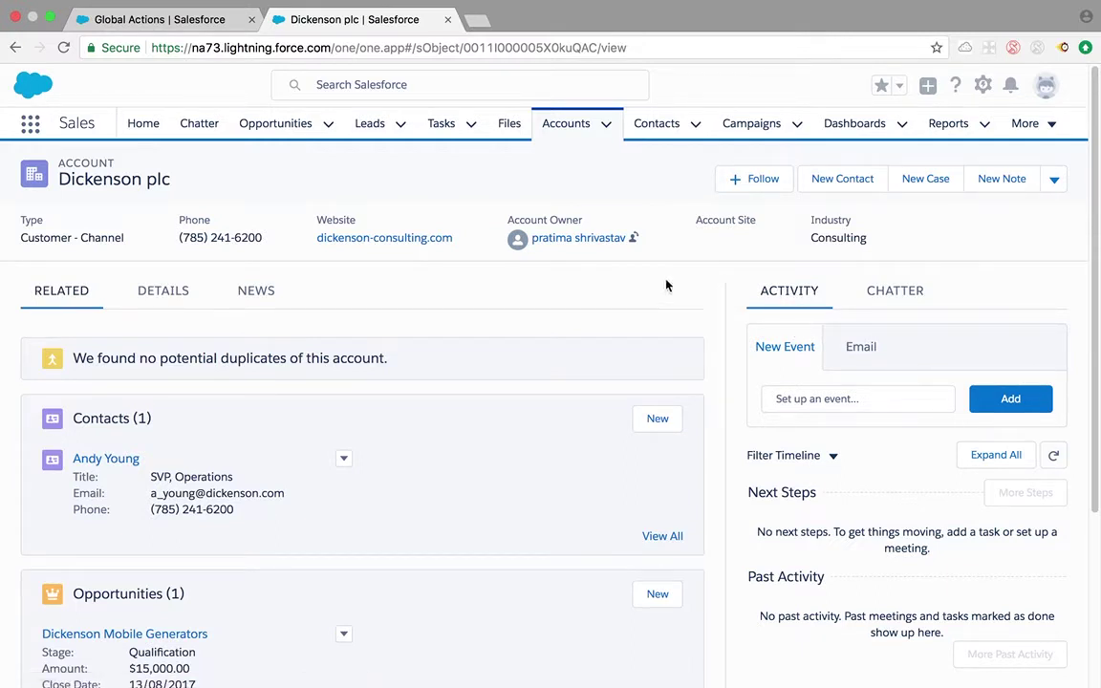
# Open the Account object's Account Layout and list its Salesforce1 & Lightning actions in the palette
pyautogui.click(146, 21)
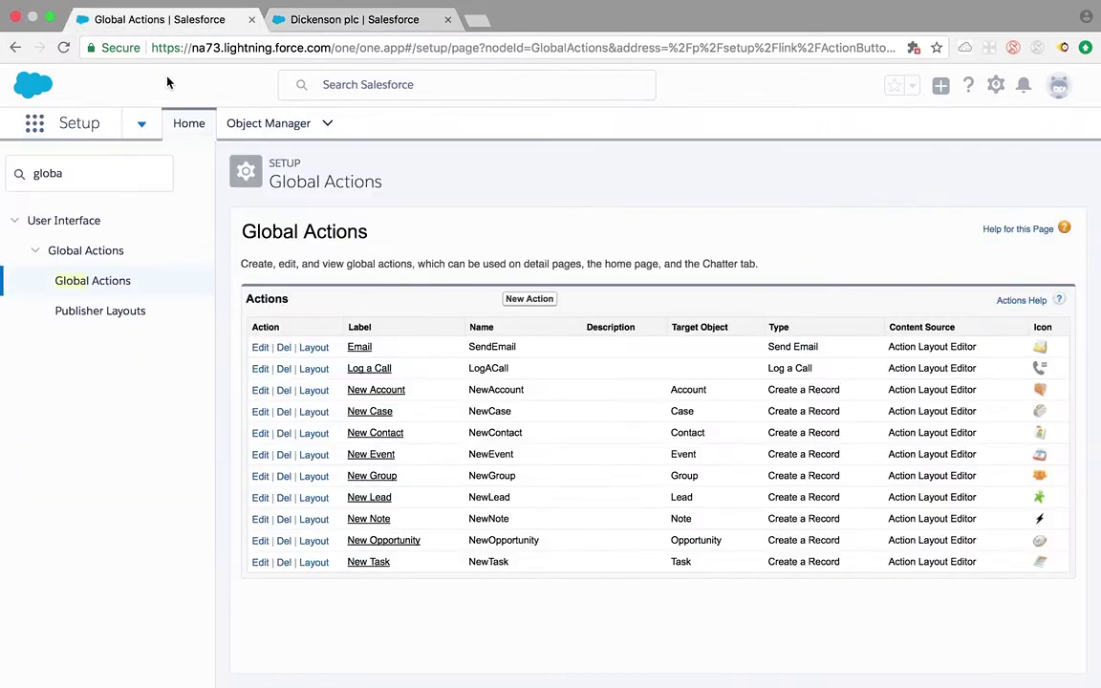
pyautogui.click(260, 123)
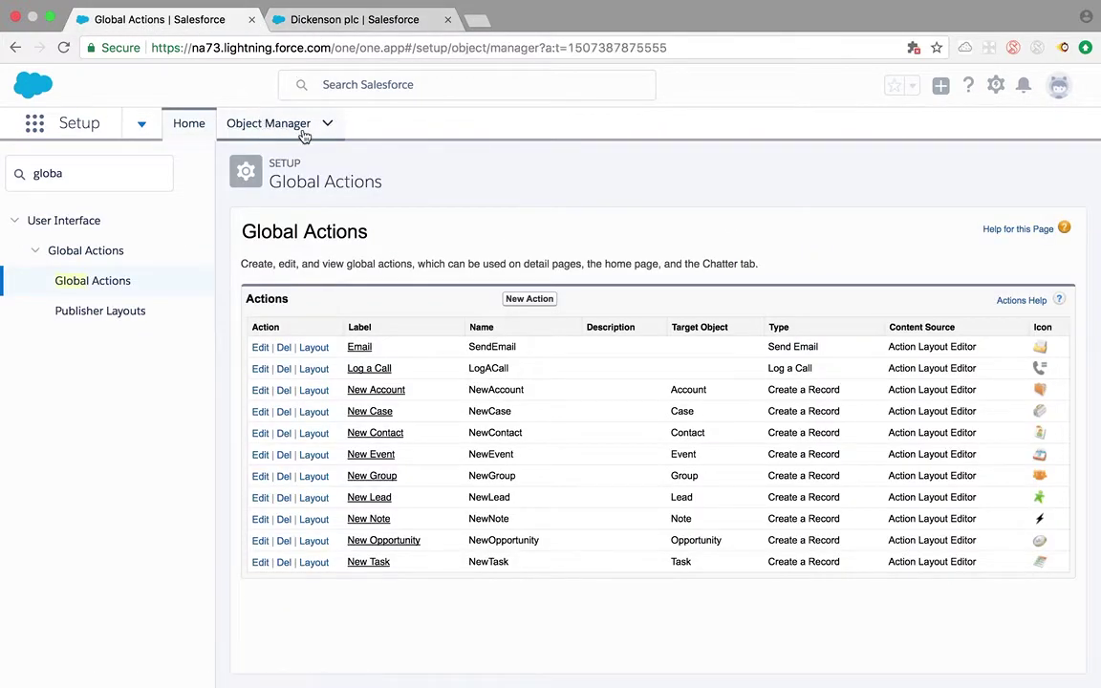
pyautogui.click(55, 277)
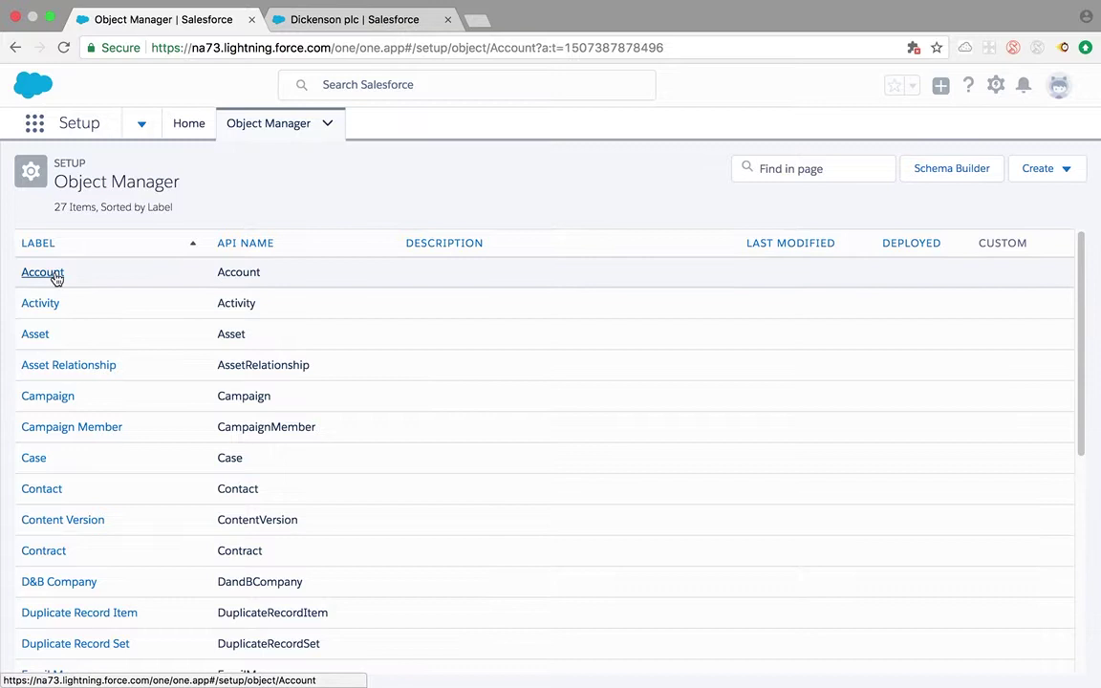
pyautogui.click(80, 301)
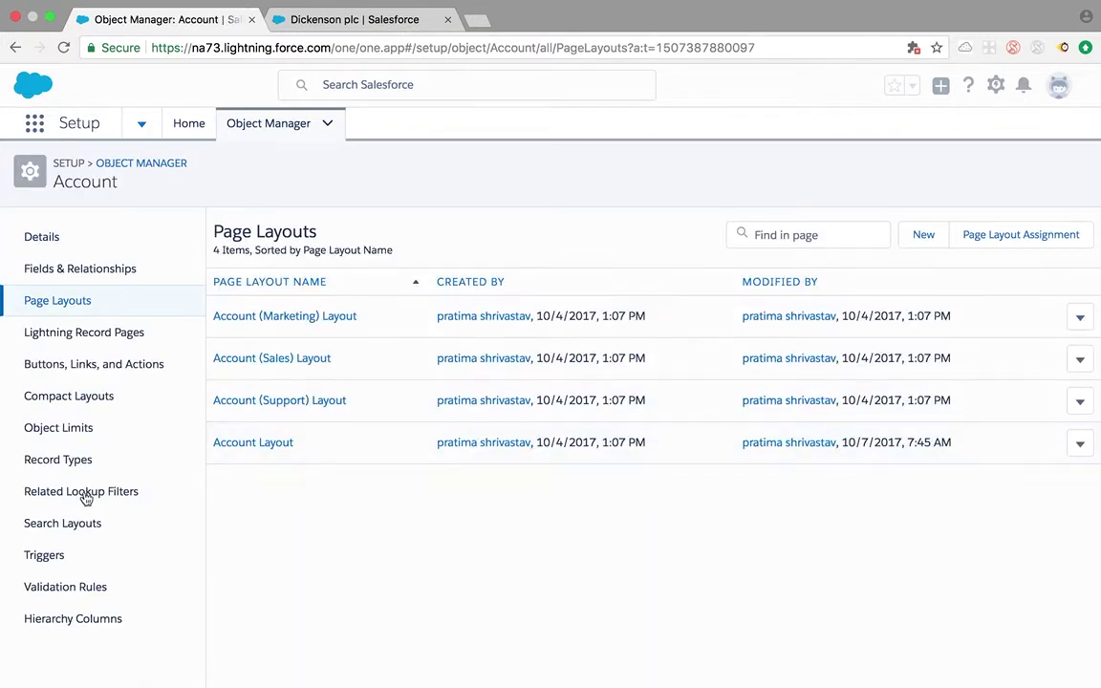
pyautogui.click(241, 445)
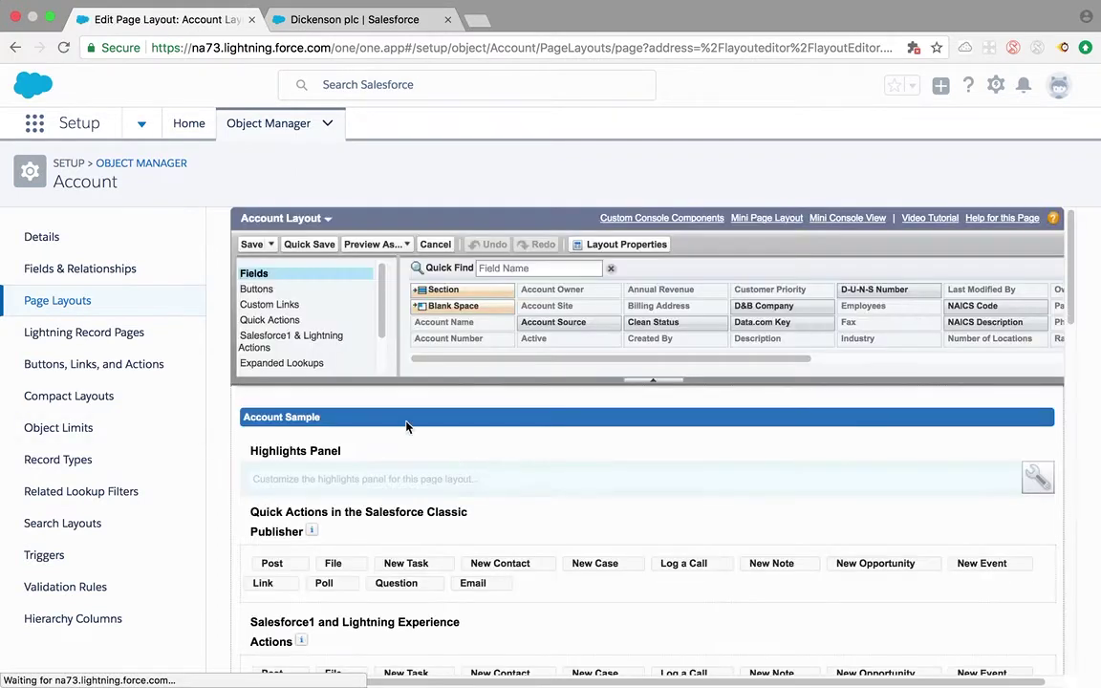
pyautogui.click(308, 340)
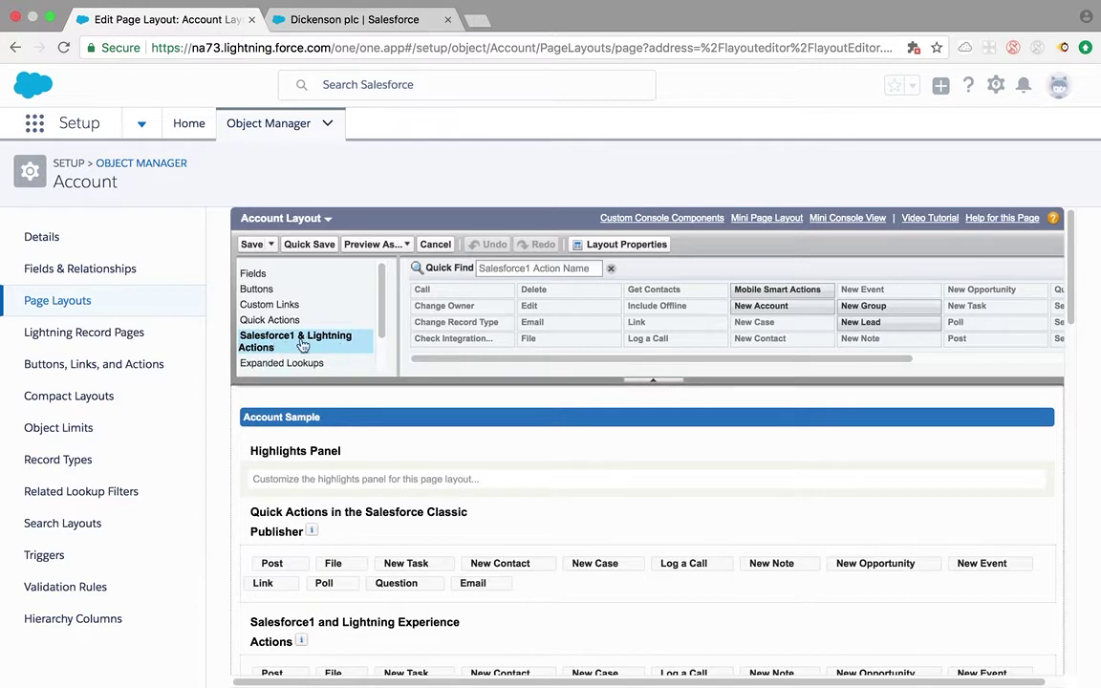
pyautogui.scroll(-4, 376, 460)
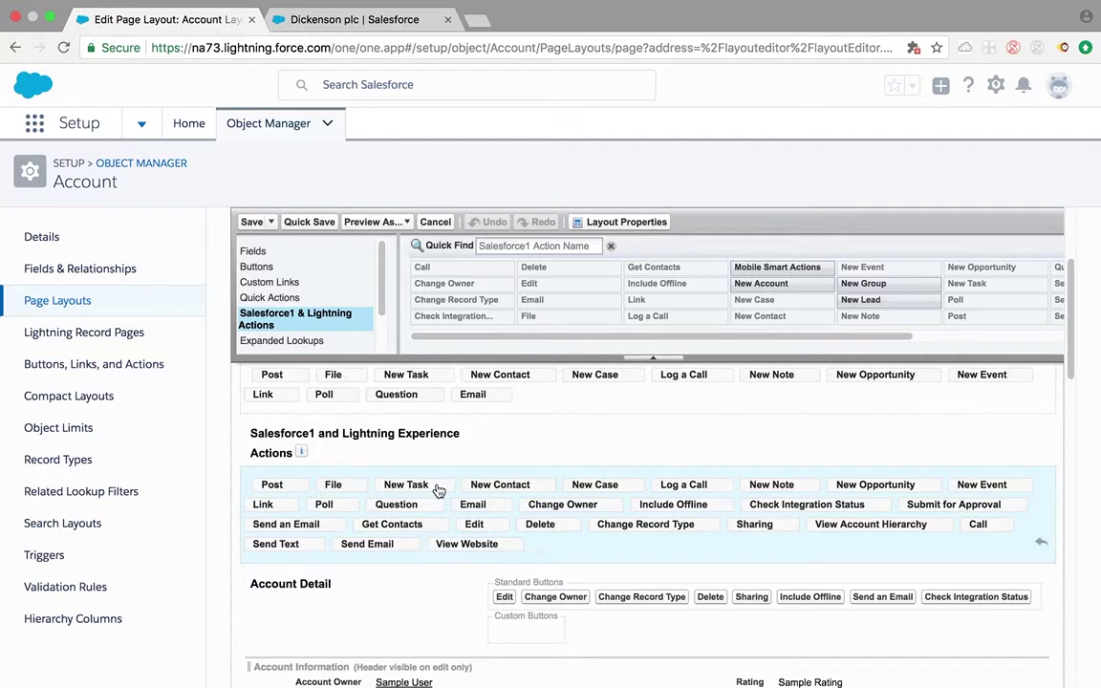
pyautogui.scroll(-1, 658, 529)
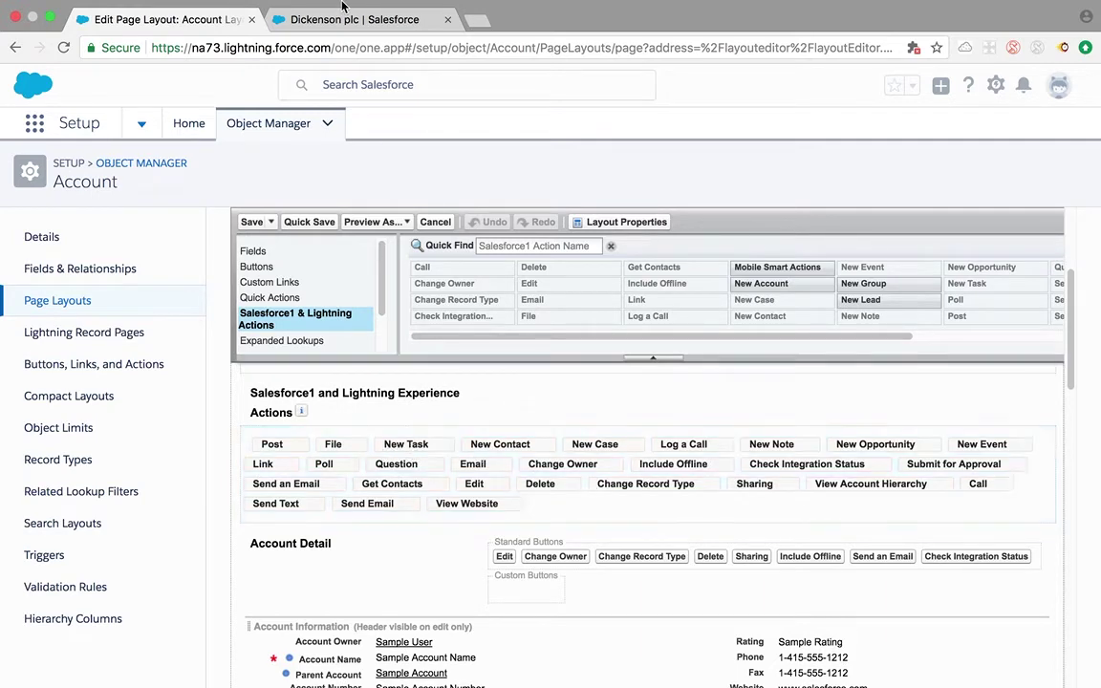
pyautogui.click(340, 39)
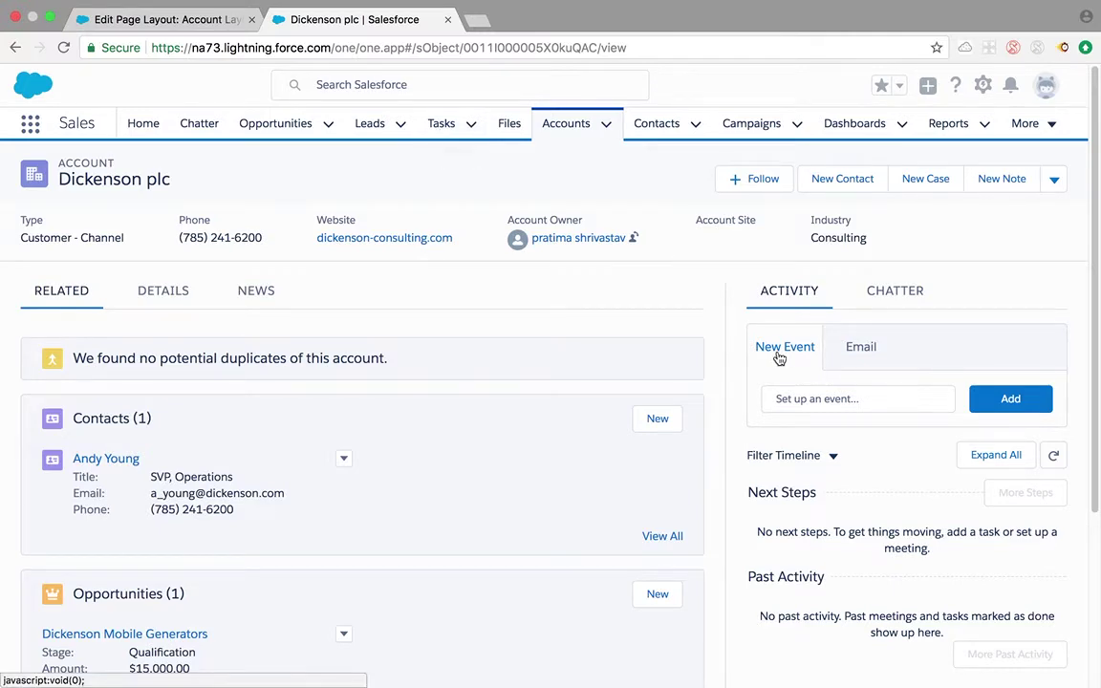
pyautogui.click(155, 21)
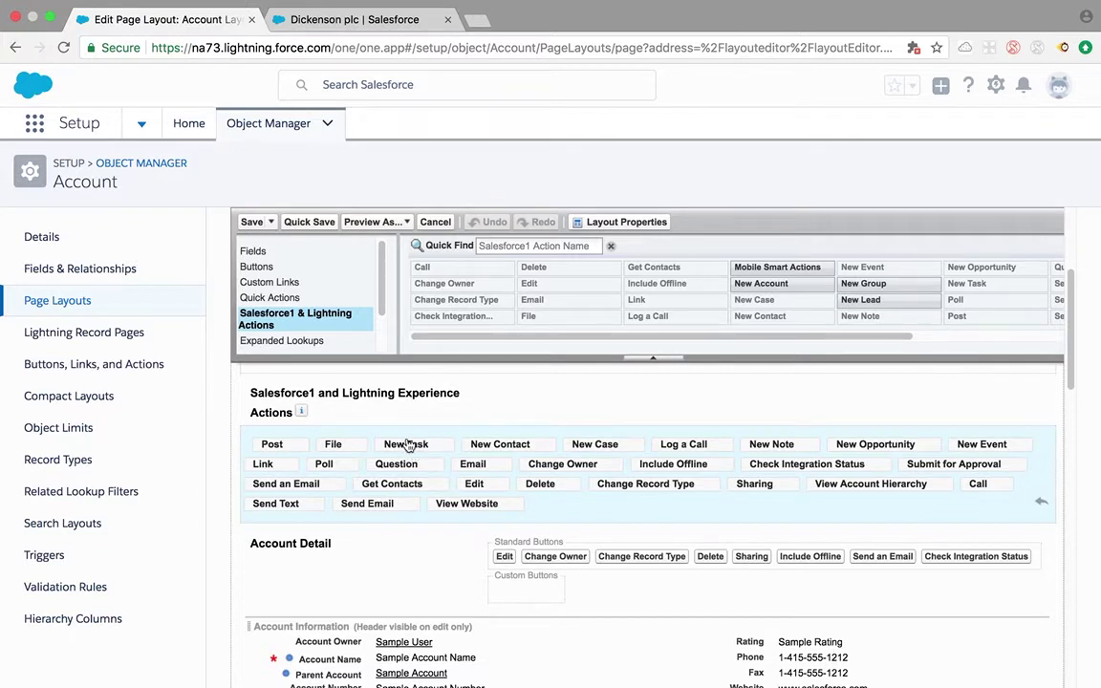
# From Setup Home, find Global Actions via a 'global' Quick Find search and edit New Task
pyautogui.click(190, 130)
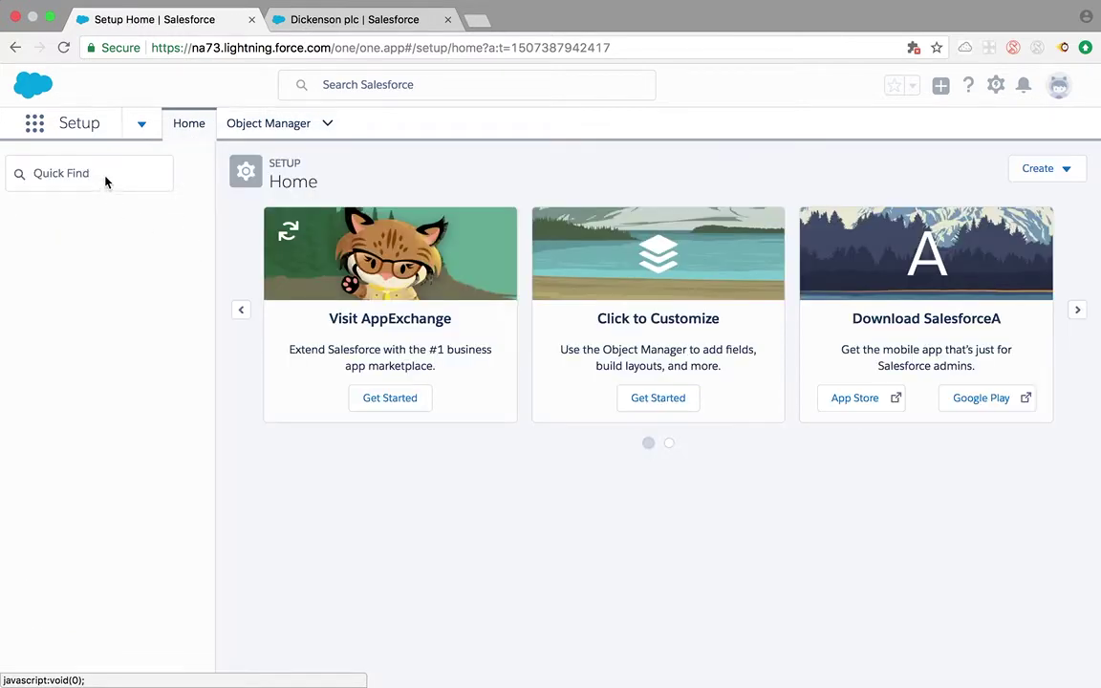
pyautogui.click(115, 173)
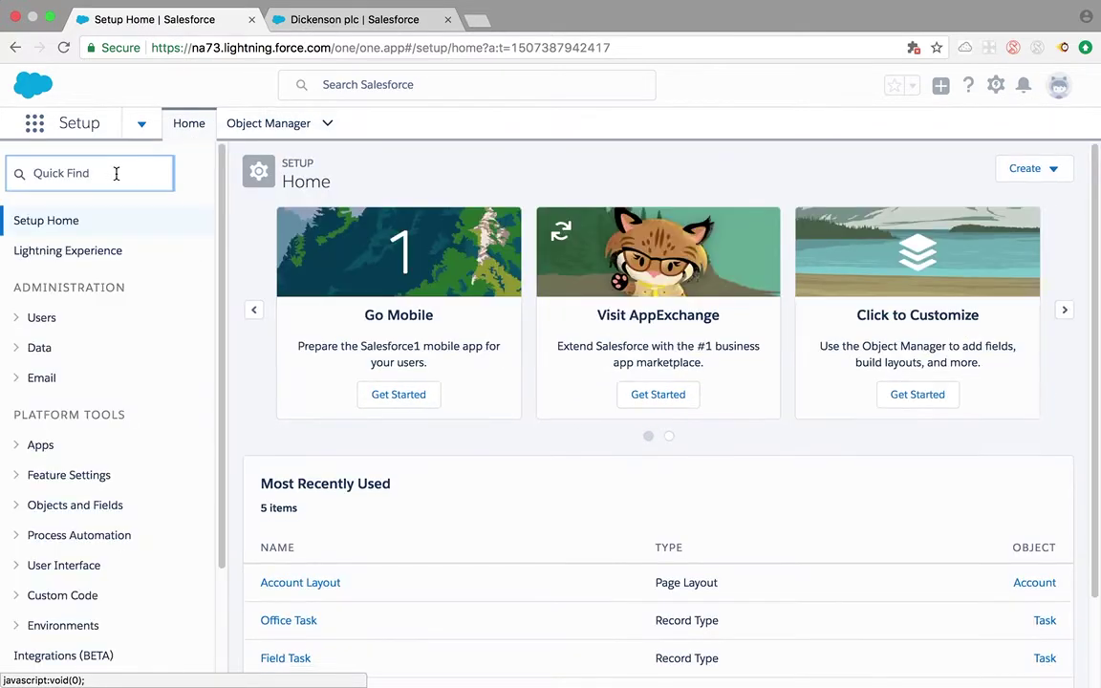
pyautogui.write('global')
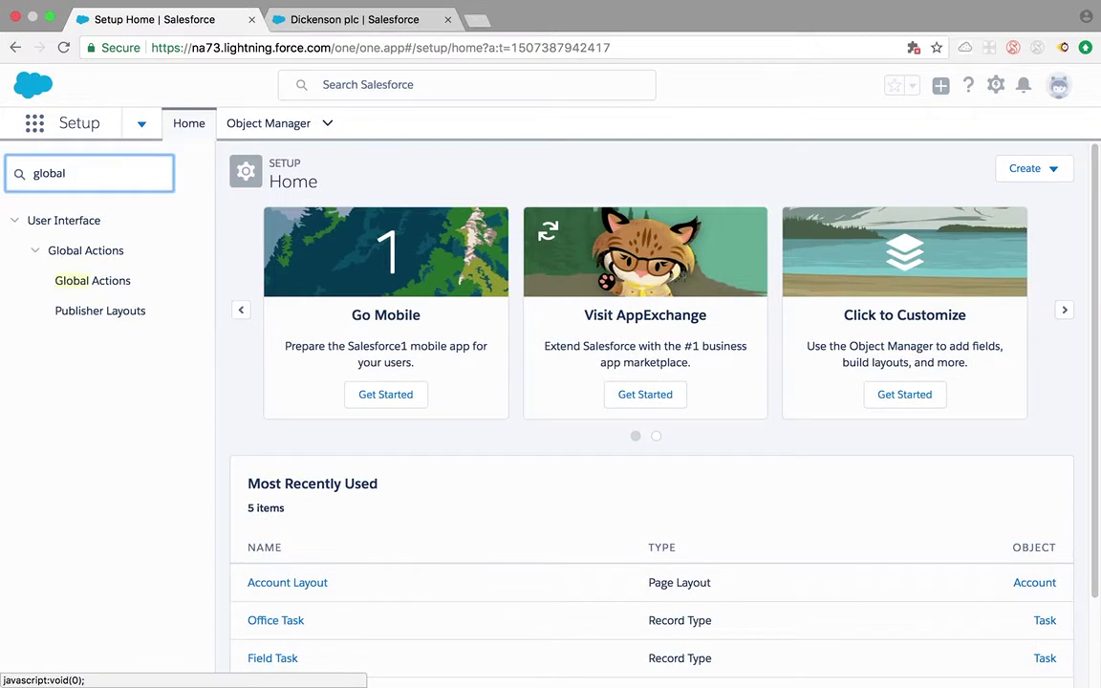
pyautogui.click(118, 280)
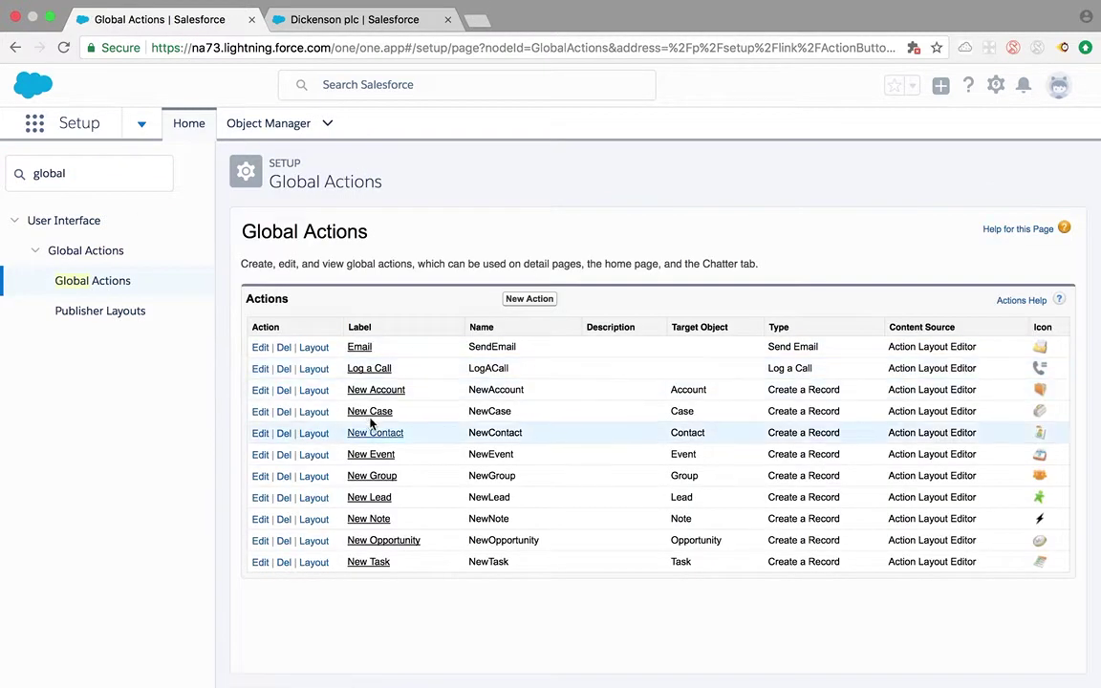
pyautogui.click(370, 566)
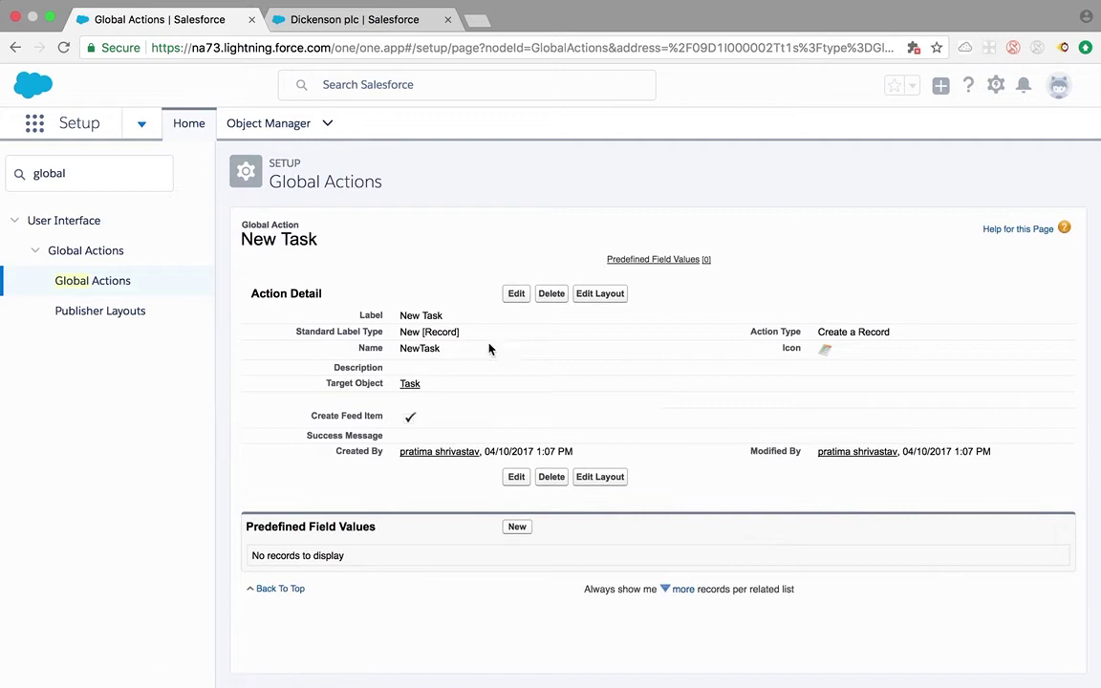
pyautogui.click(514, 294)
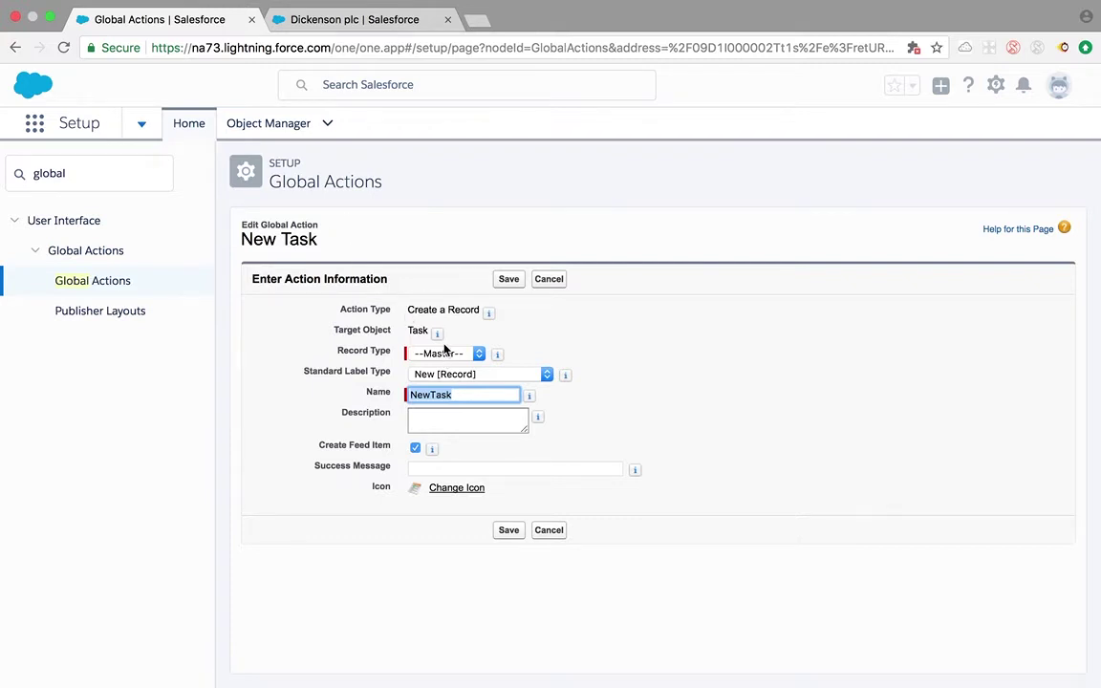
pyautogui.click(471, 357)
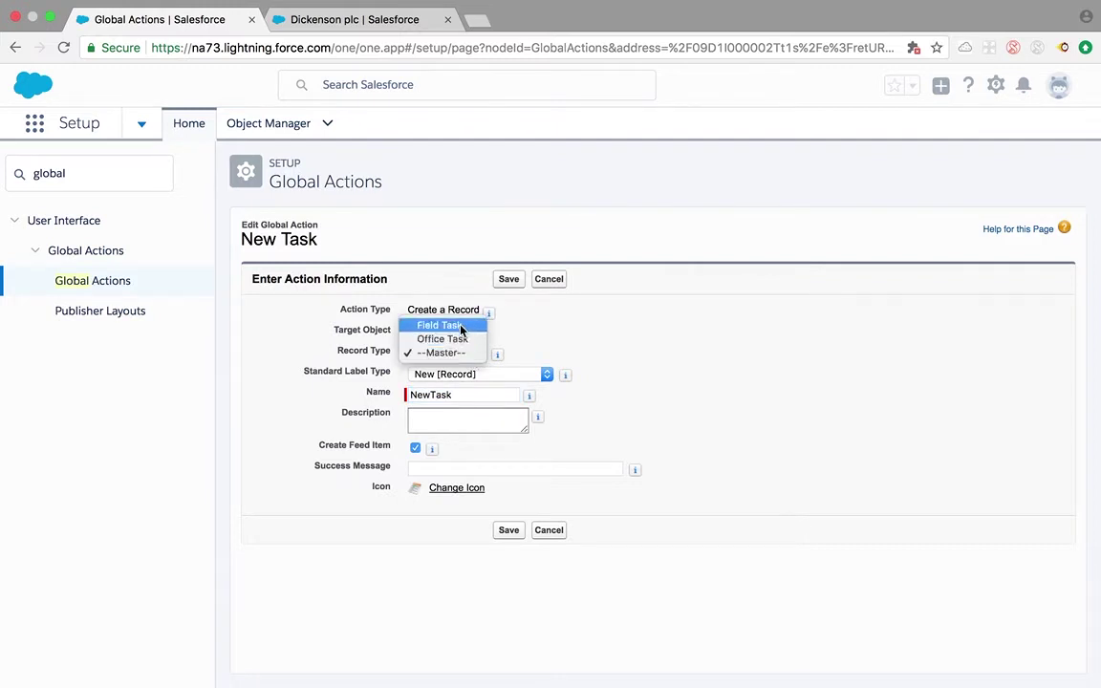
pyautogui.click(506, 331)
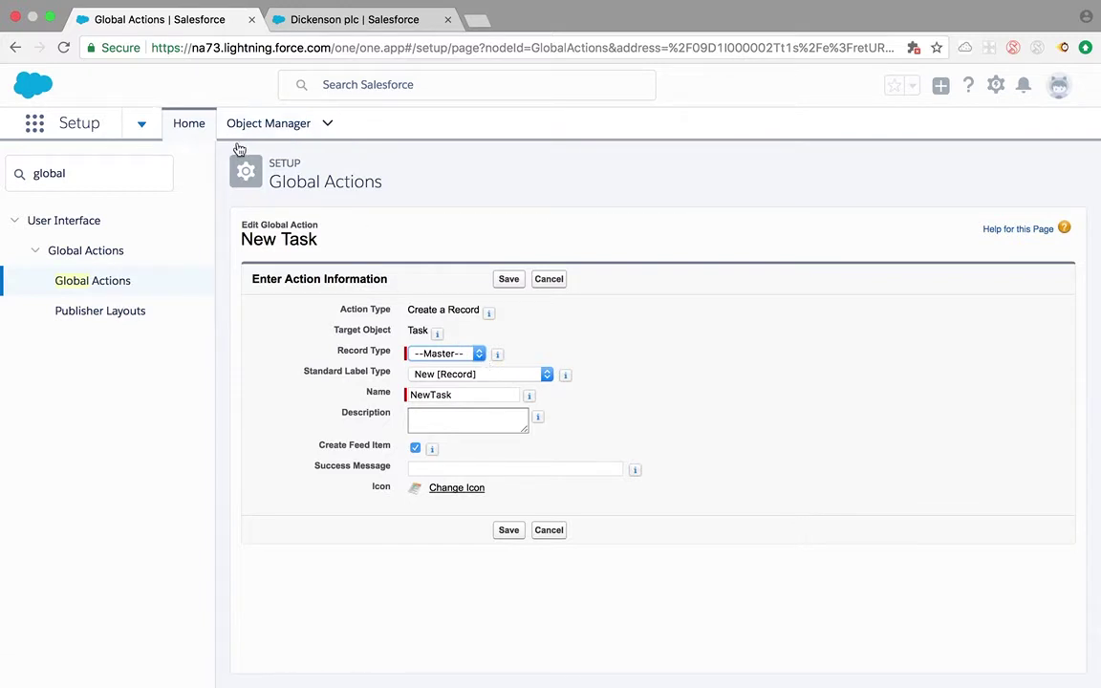
# Search Setup Quick Find for 'prof' and open the Profiles page
pyautogui.doubleClick(59, 174)
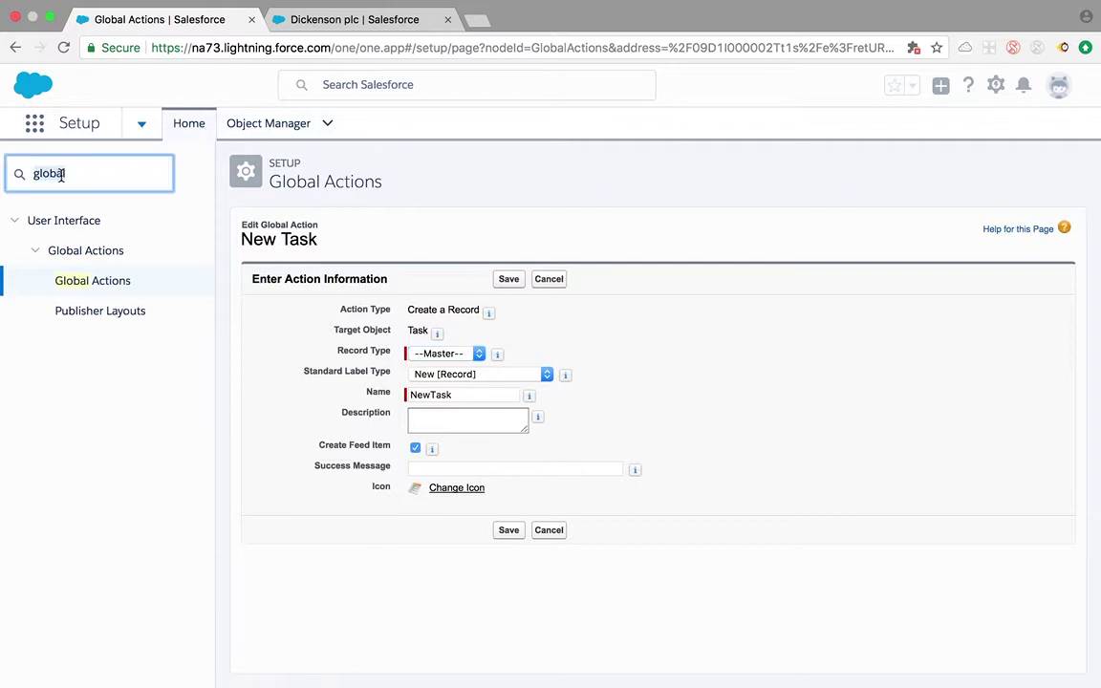
pyautogui.write('prfo')
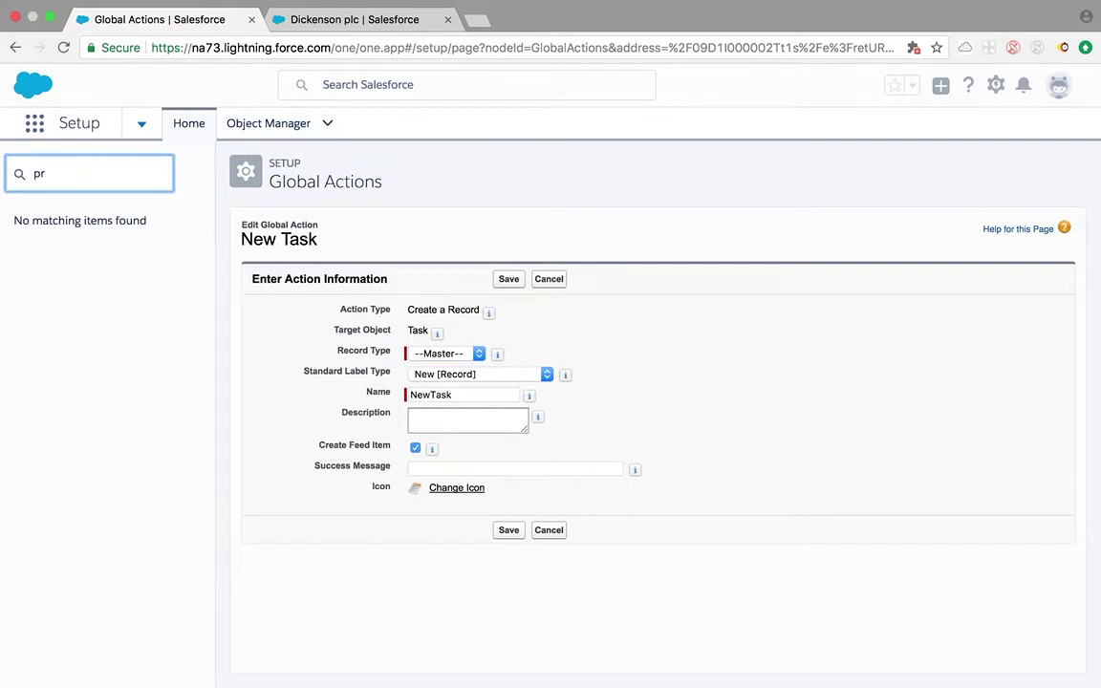
pyautogui.press('BackSpace')
pyautogui.write('rof')
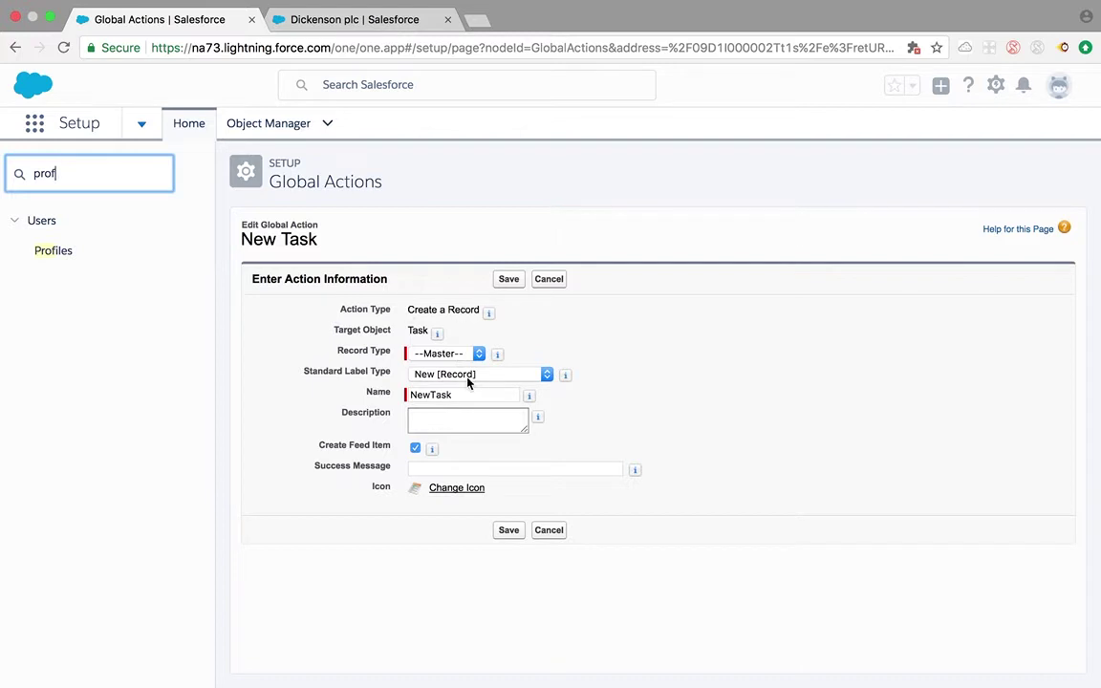
pyautogui.click(50, 257)
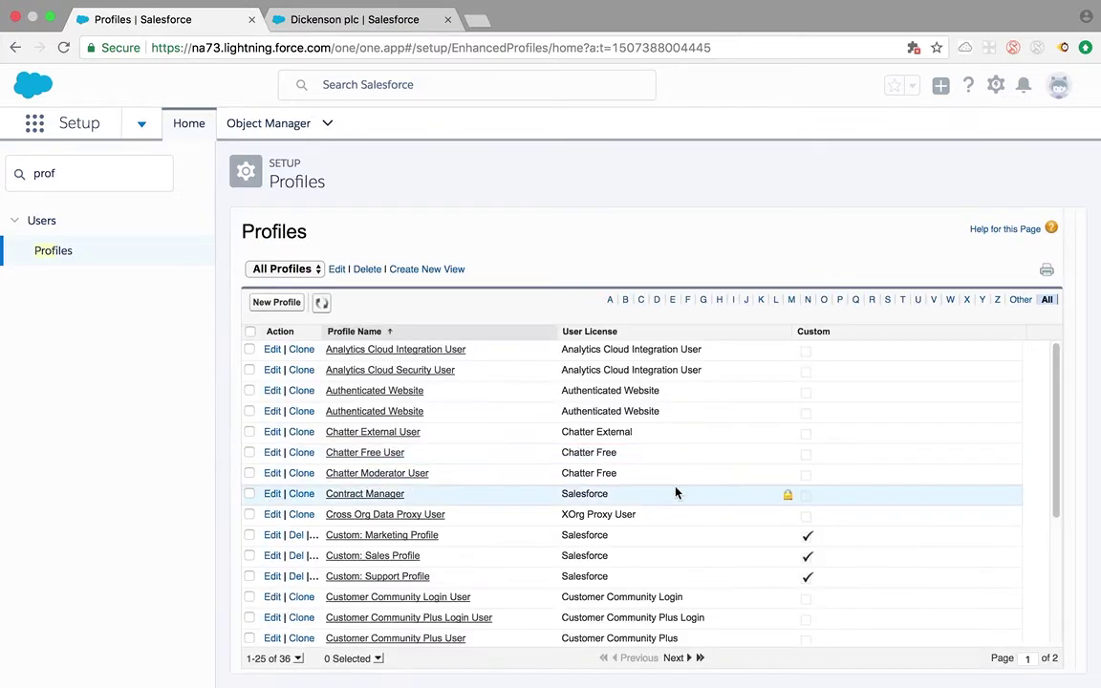
# Filter profiles by S, open System Administrator, and scroll to the Tasks record type settings
pyautogui.scroll(-5, 679, 460)
pyautogui.click(887, 301)
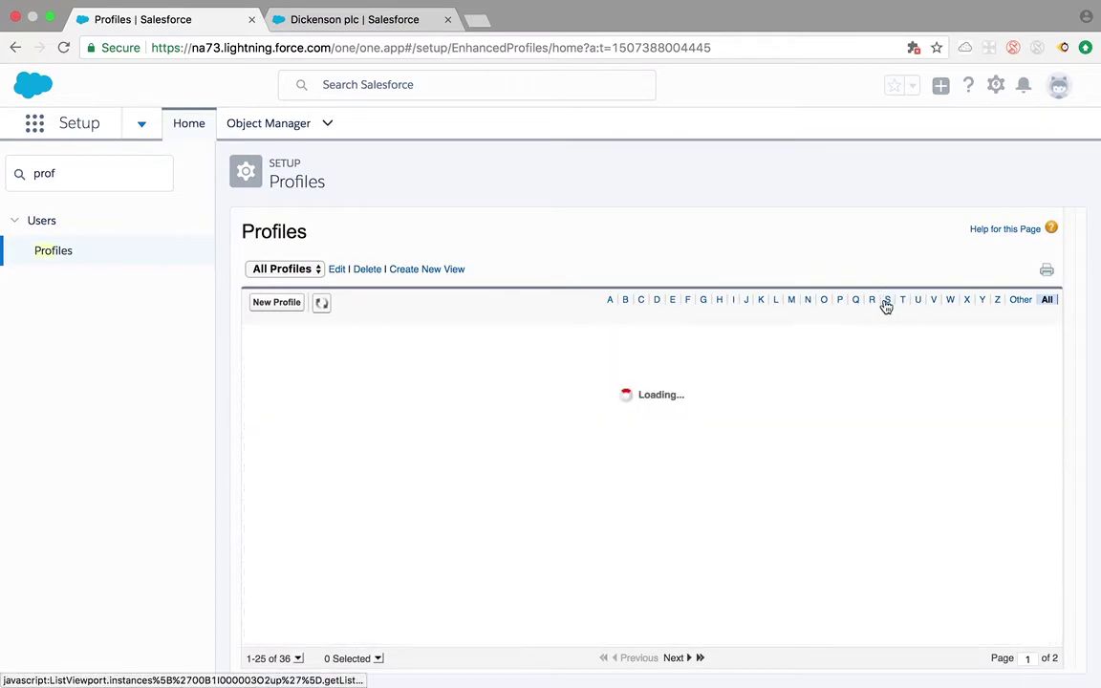
pyautogui.click(360, 433)
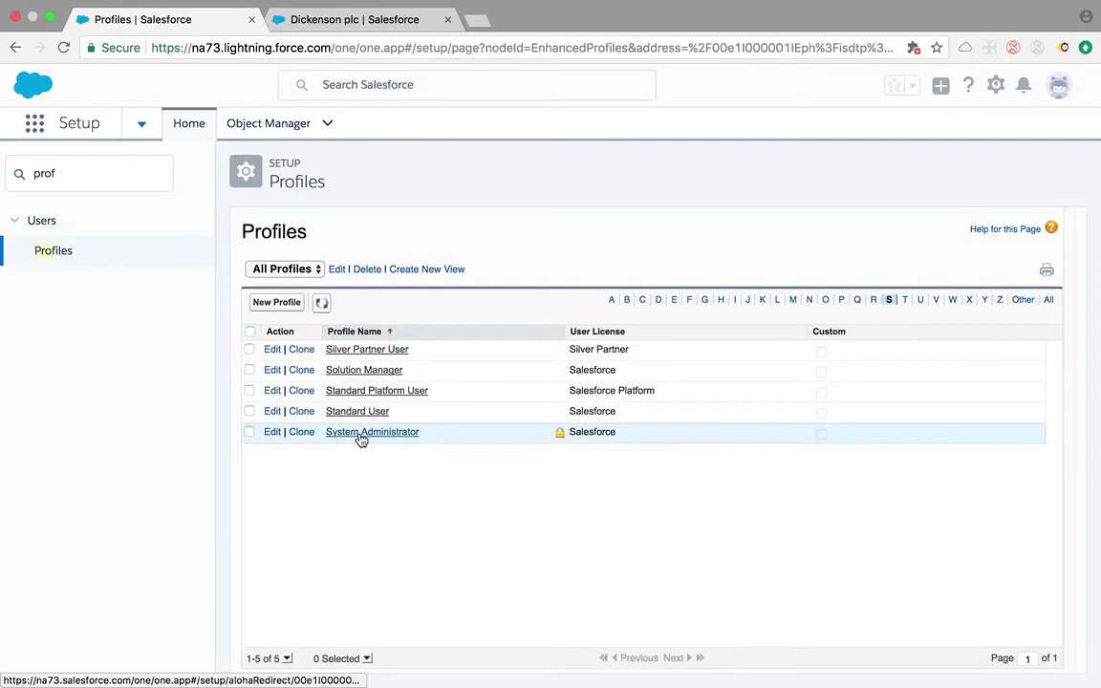
pyautogui.scroll(-20, 654, 526)
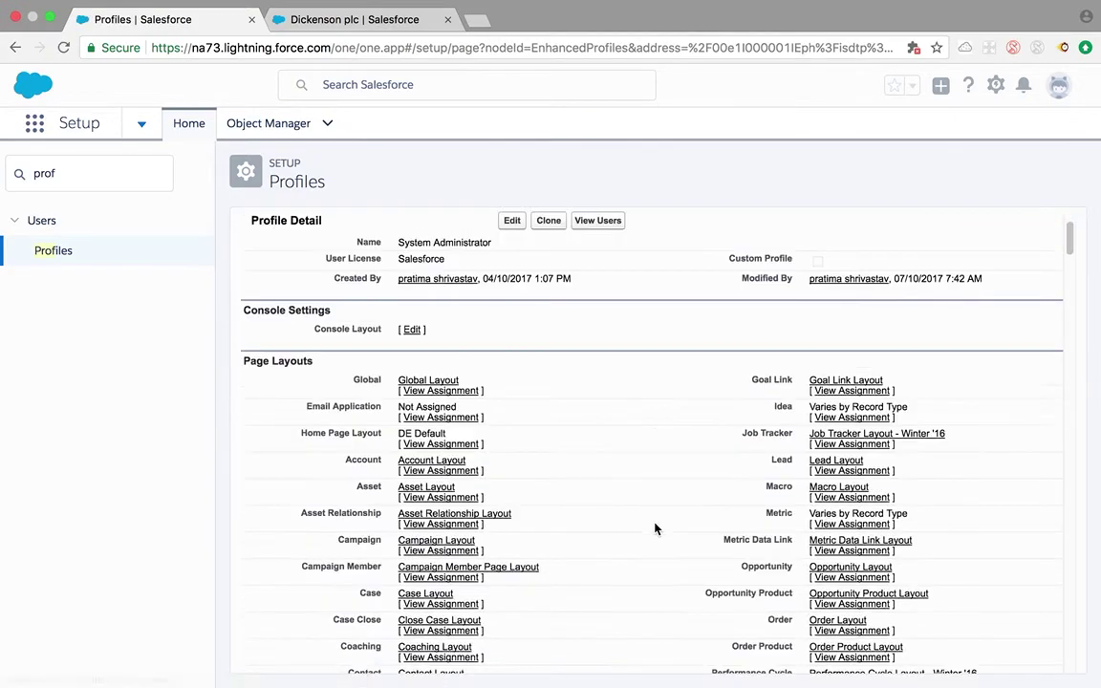
pyautogui.scroll(-10, 655, 529)
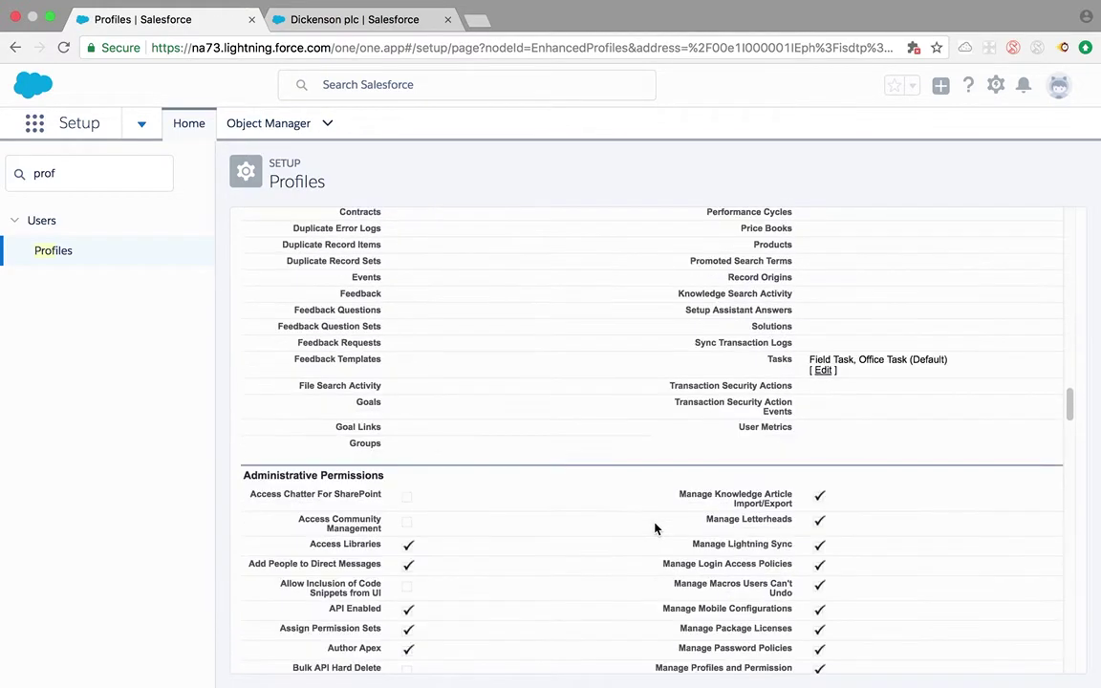
pyautogui.scroll(2, 655, 529)
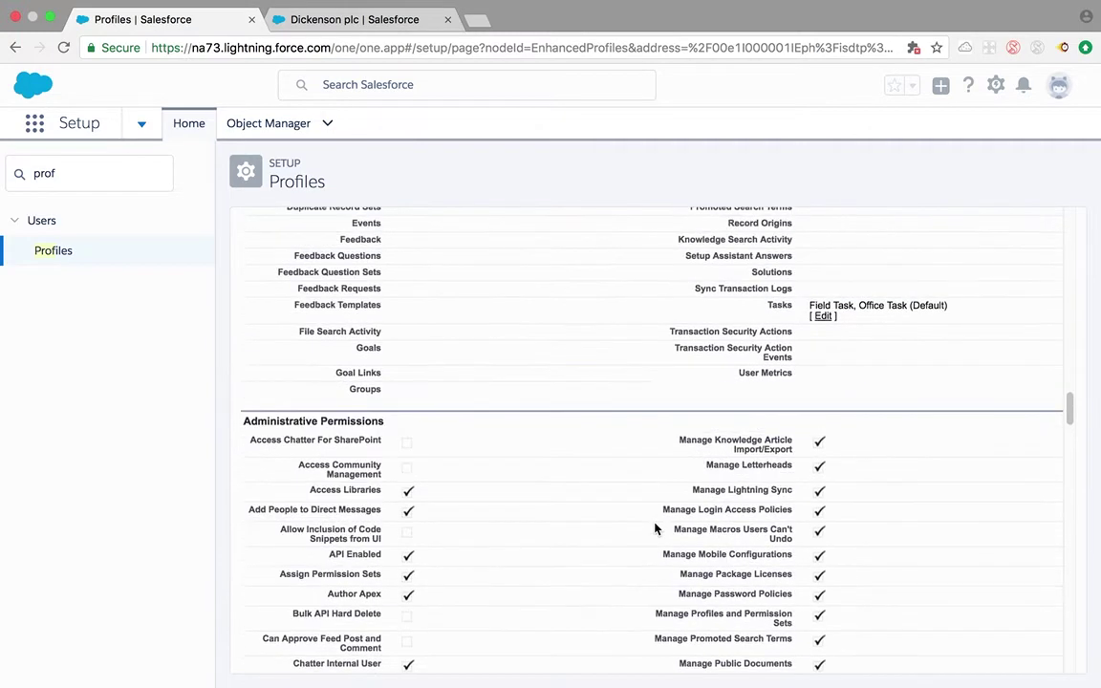
# Replace the profile's Field Task and Office Task record types with --Master-- and save
pyautogui.click(823, 317)
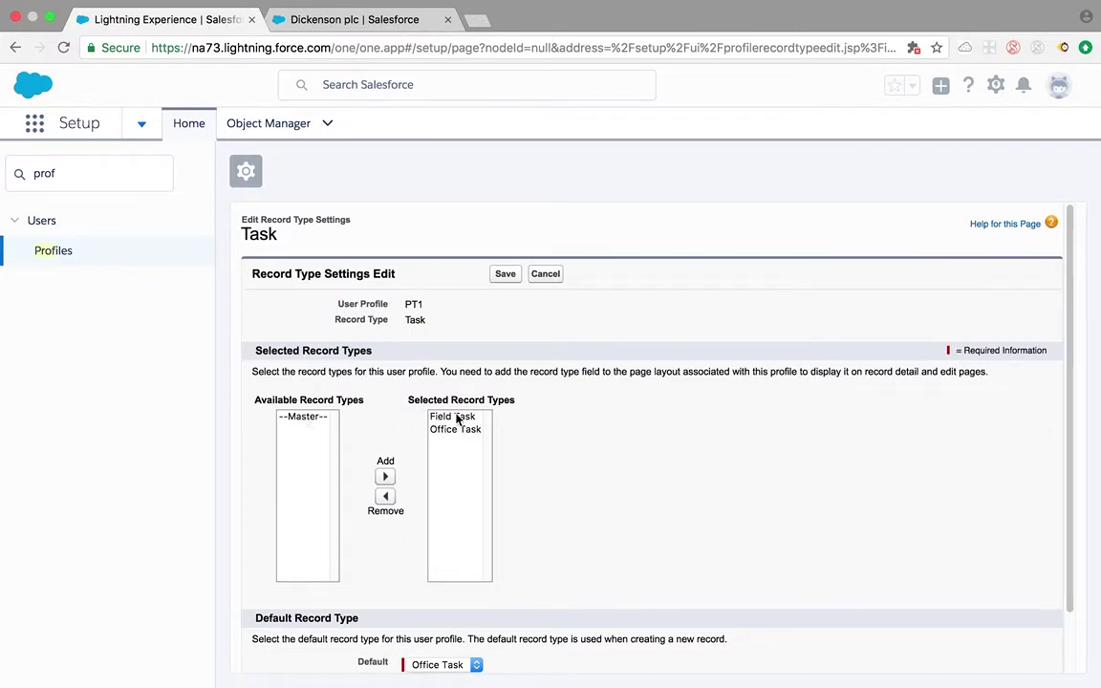
pyautogui.moveTo(455, 419); pyautogui.dragTo(456, 430)
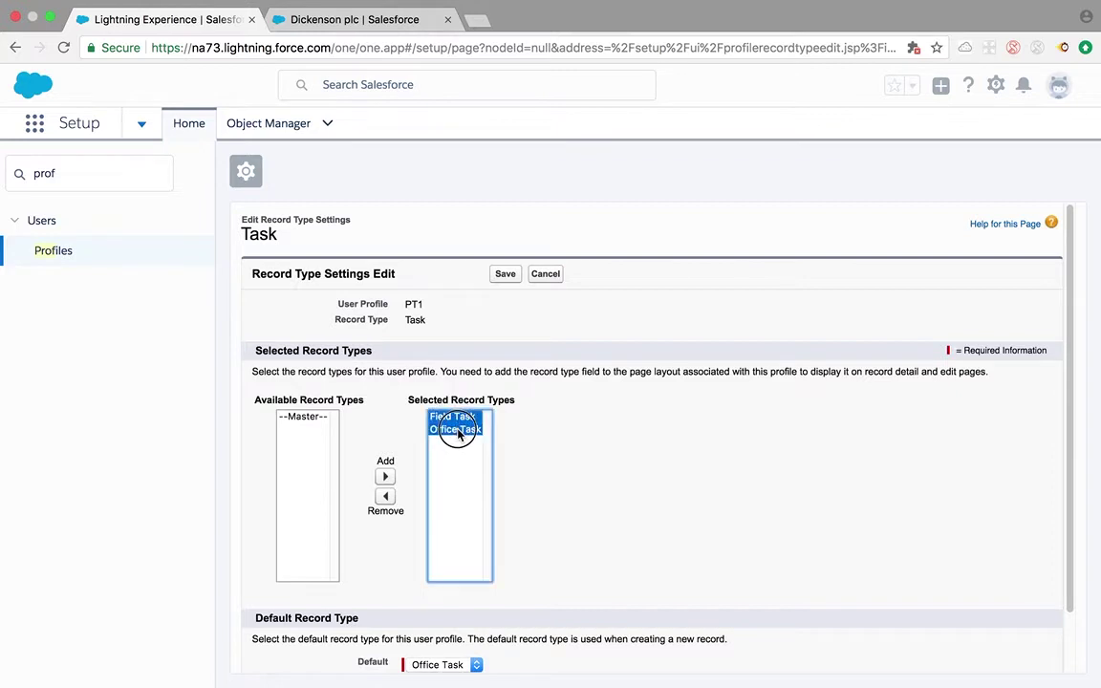
pyautogui.click(385, 495)
pyautogui.click(302, 416)
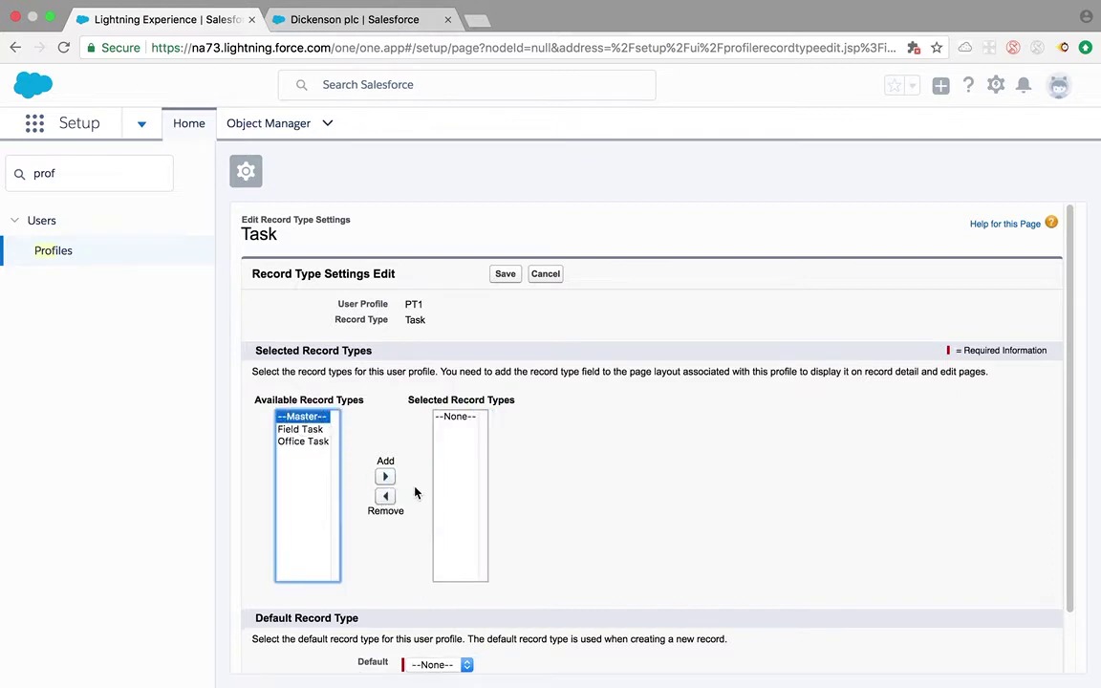
pyautogui.click(385, 476)
pyautogui.click(504, 275)
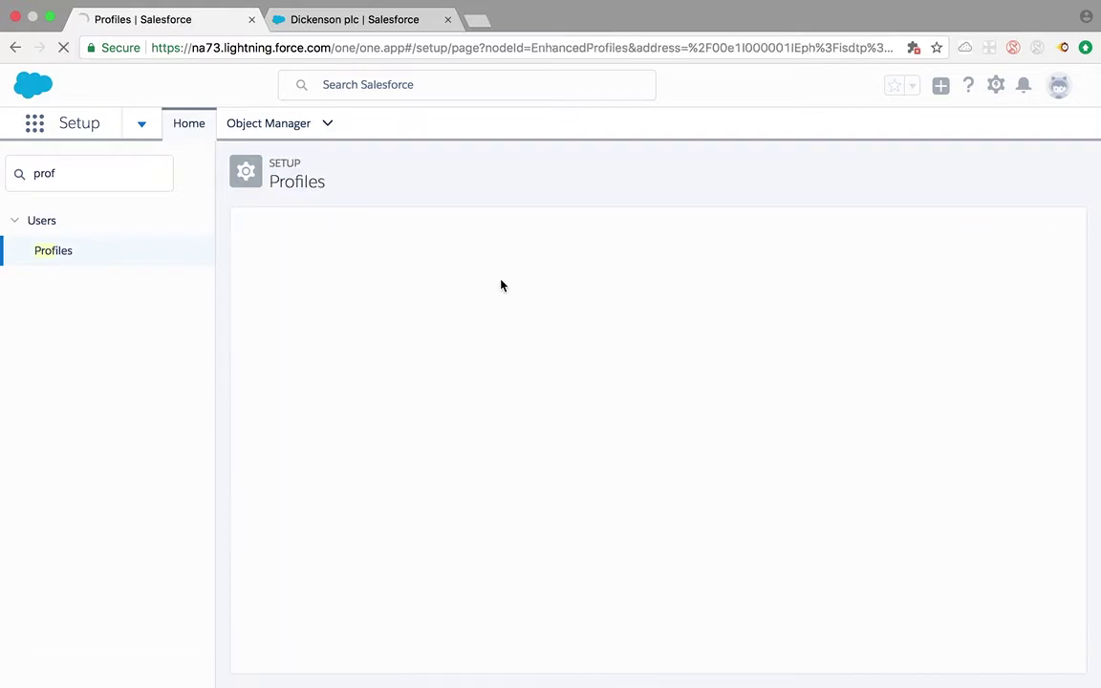
# Switch to the Dickenson plc account tab to view its Activity panel options
pyautogui.click(358, 19)
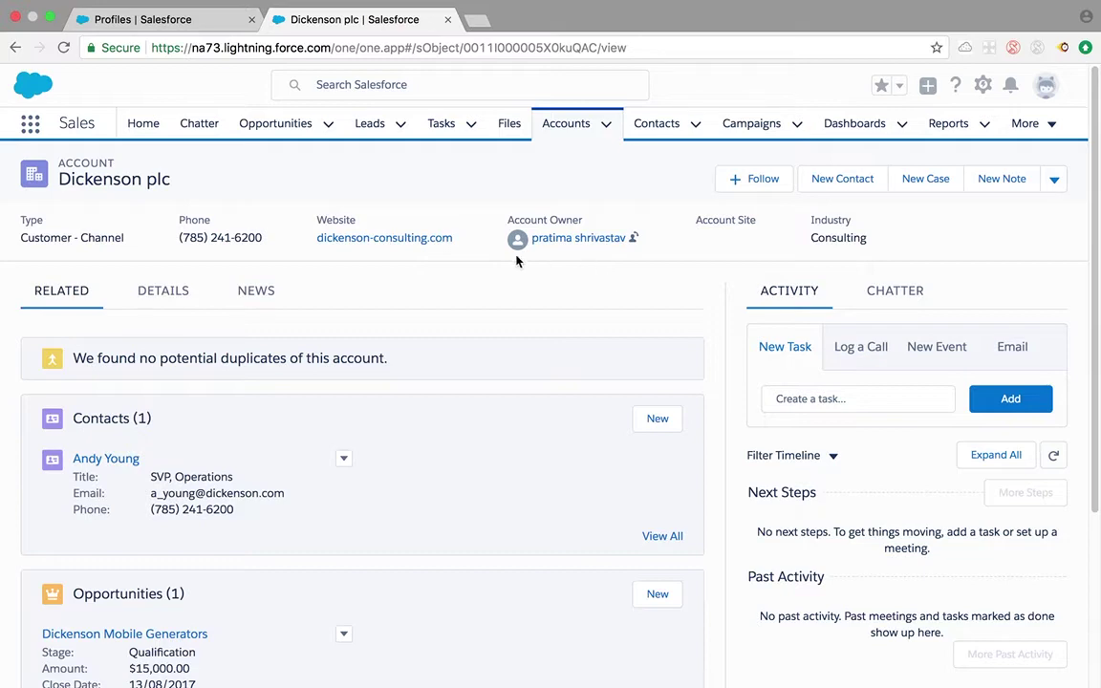
# Return to Setup and open Global Actions through a Quick Find search for 'global'
pyautogui.click(155, 25)
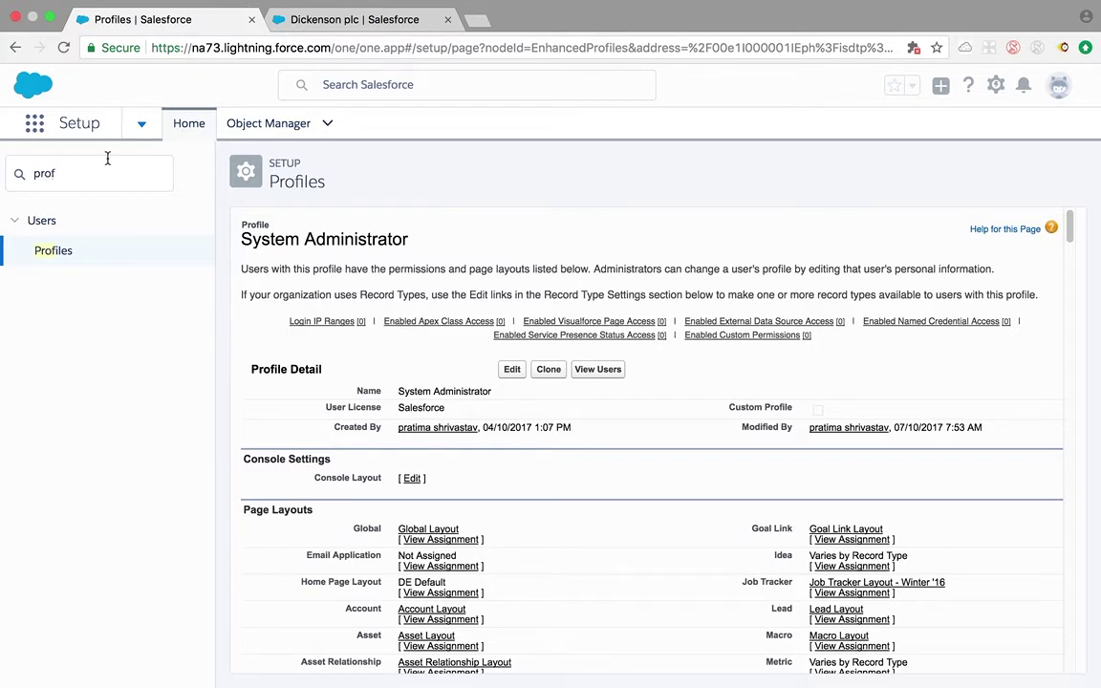
pyautogui.click(51, 174)
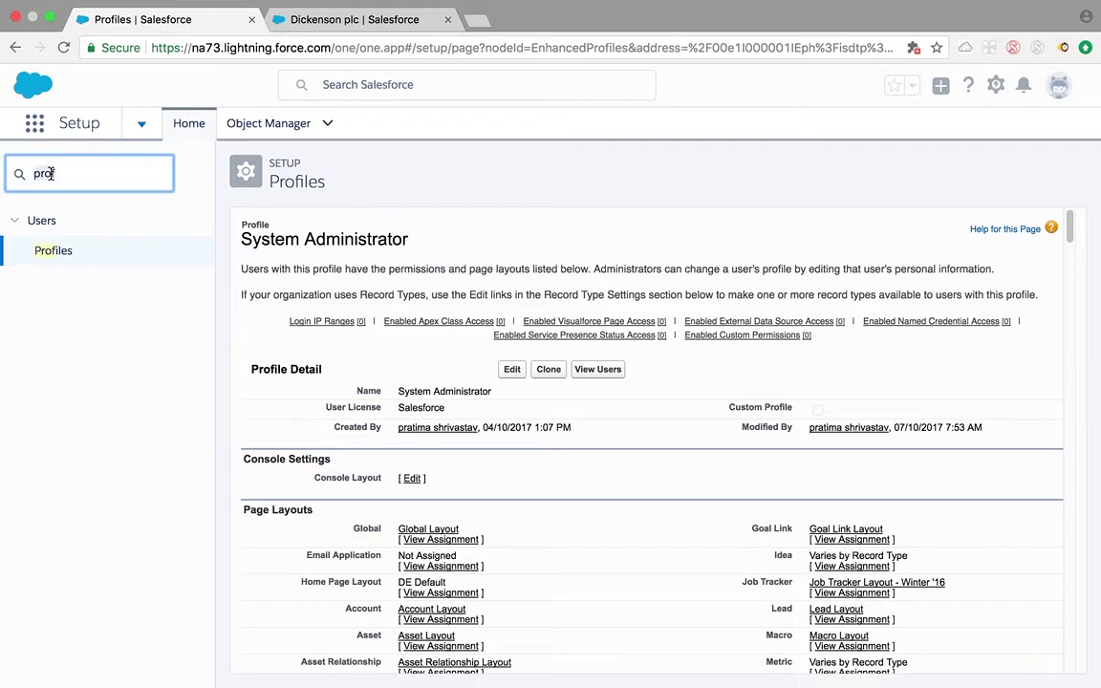
pyautogui.press('super+a')
pyautogui.write('global')
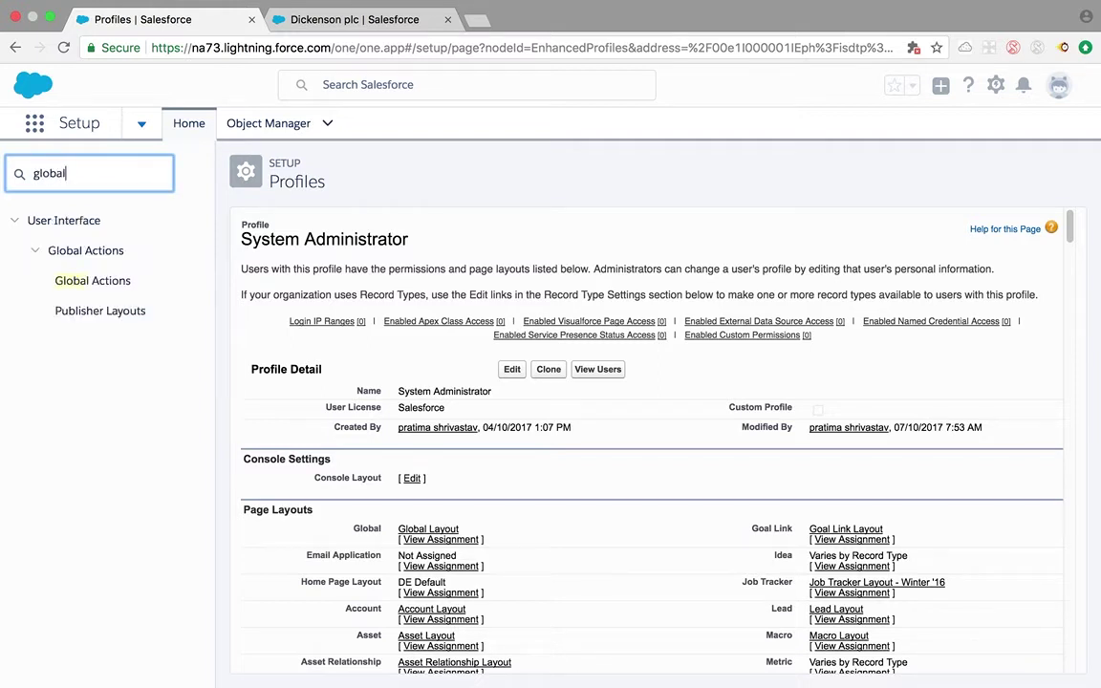
pyautogui.click(75, 288)
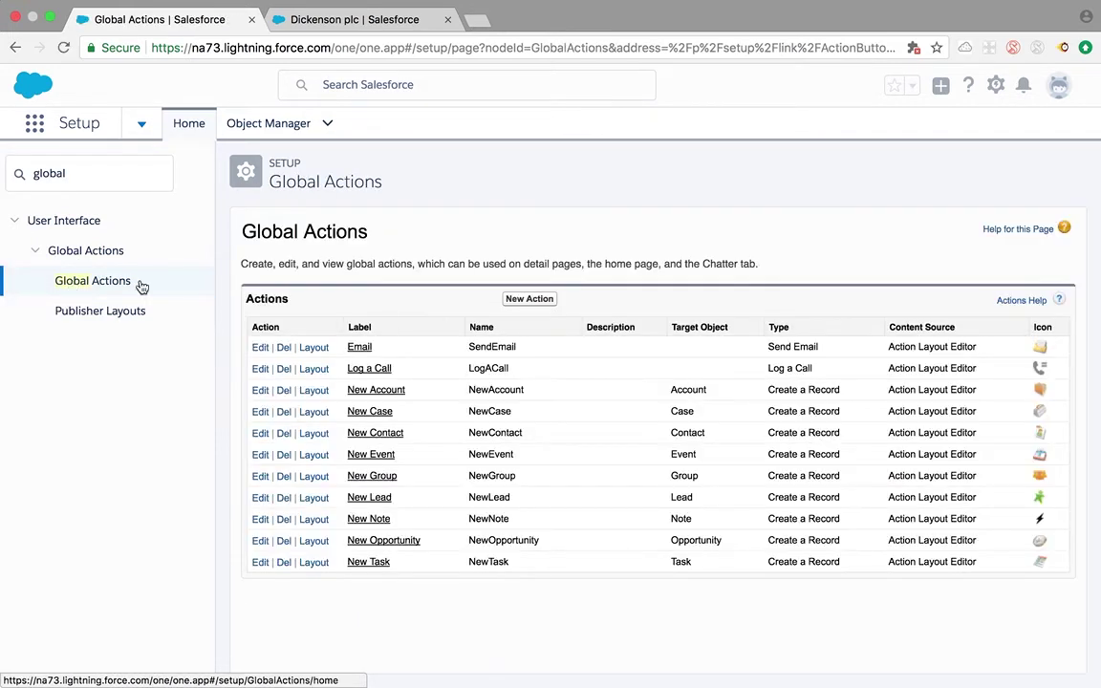
# Start a new Create a Record global action targeting Task with the Field Task record type
pyautogui.click(513, 301)
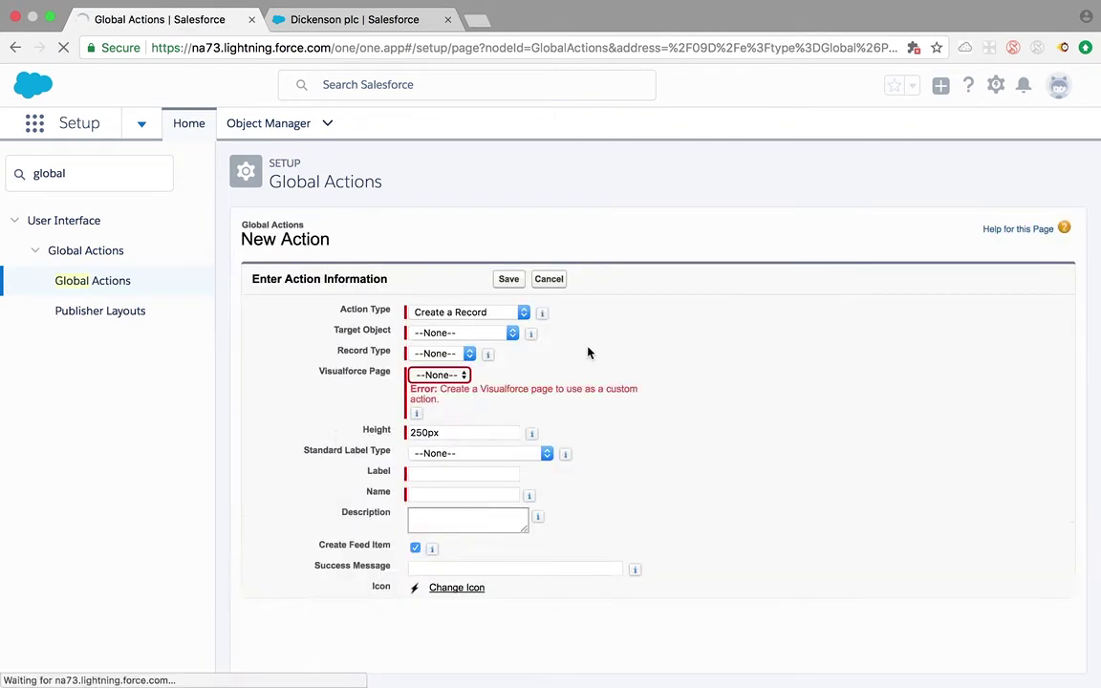
pyautogui.click(473, 313)
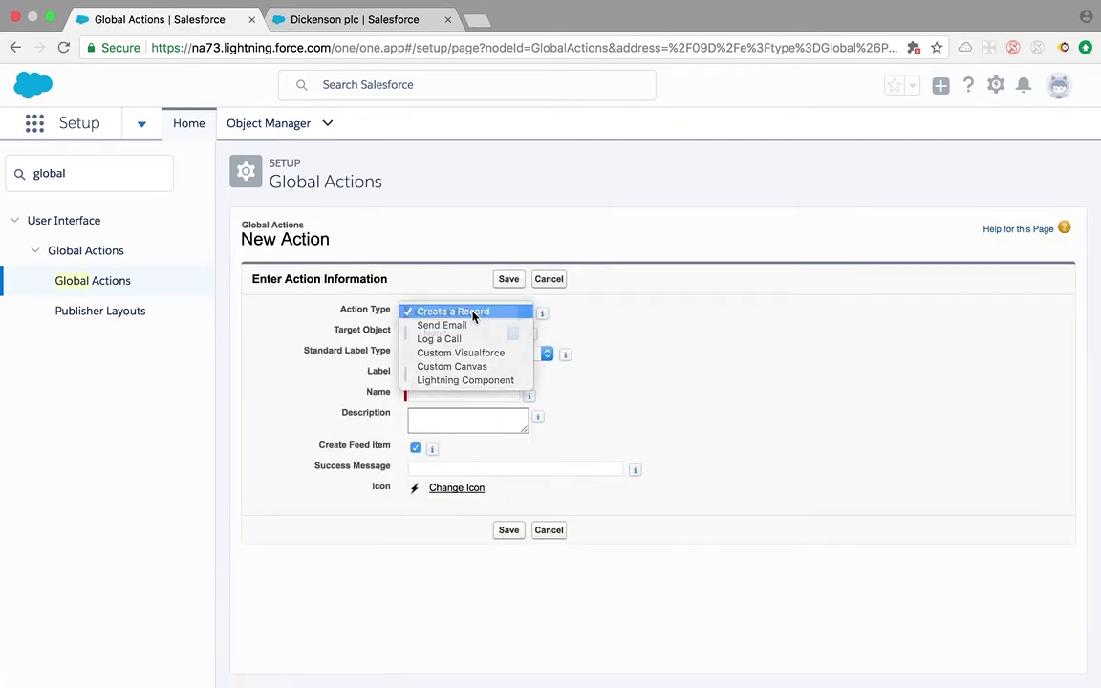
pyautogui.click(508, 328)
pyautogui.click(495, 334)
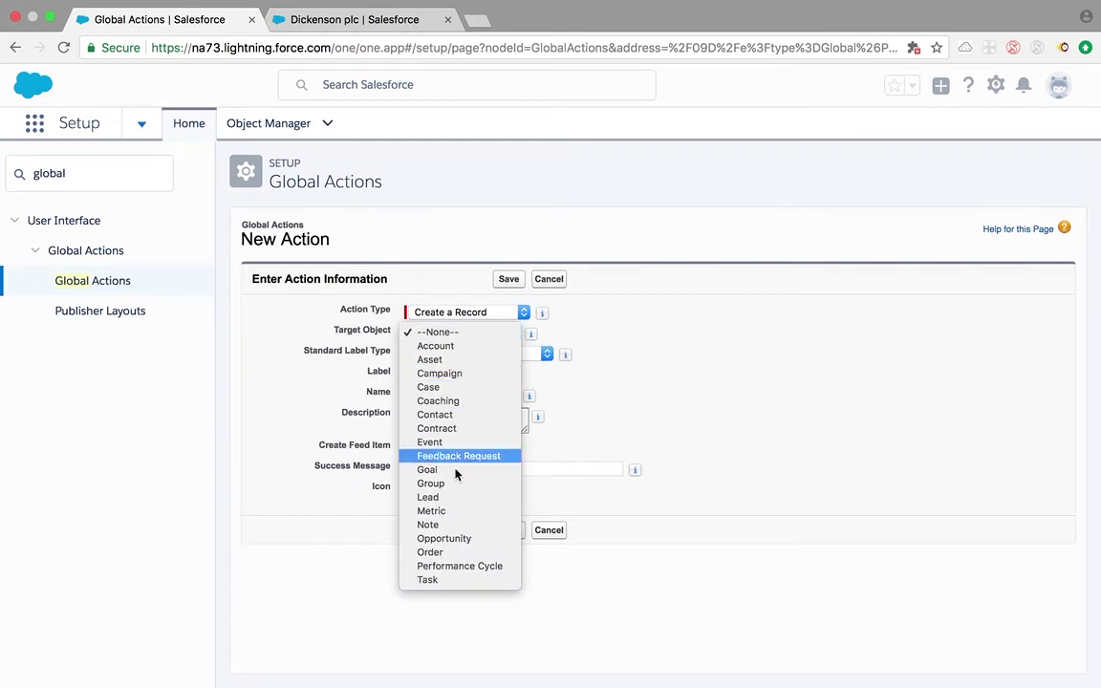
pyautogui.click(426, 581)
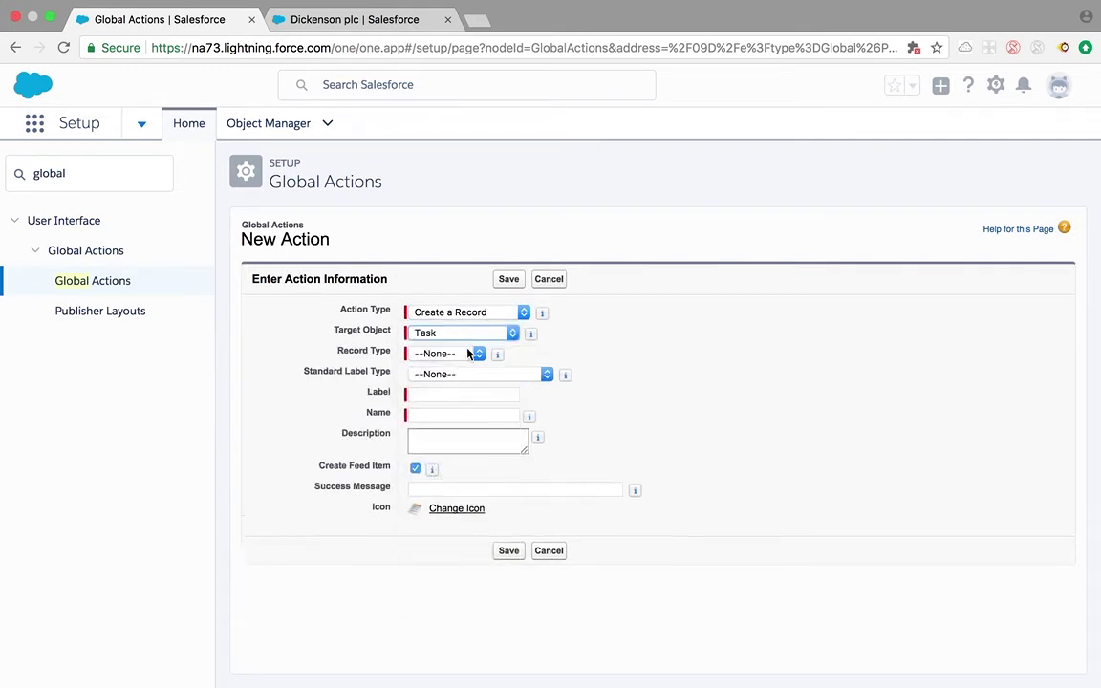
pyautogui.click(478, 354)
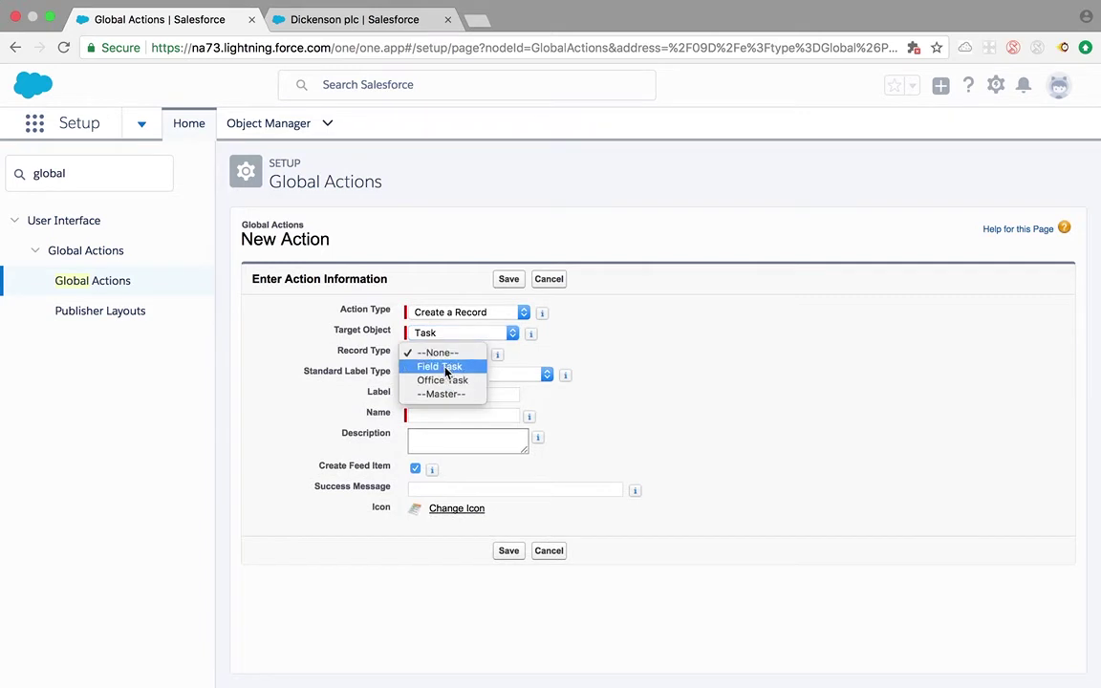
pyautogui.click(444, 368)
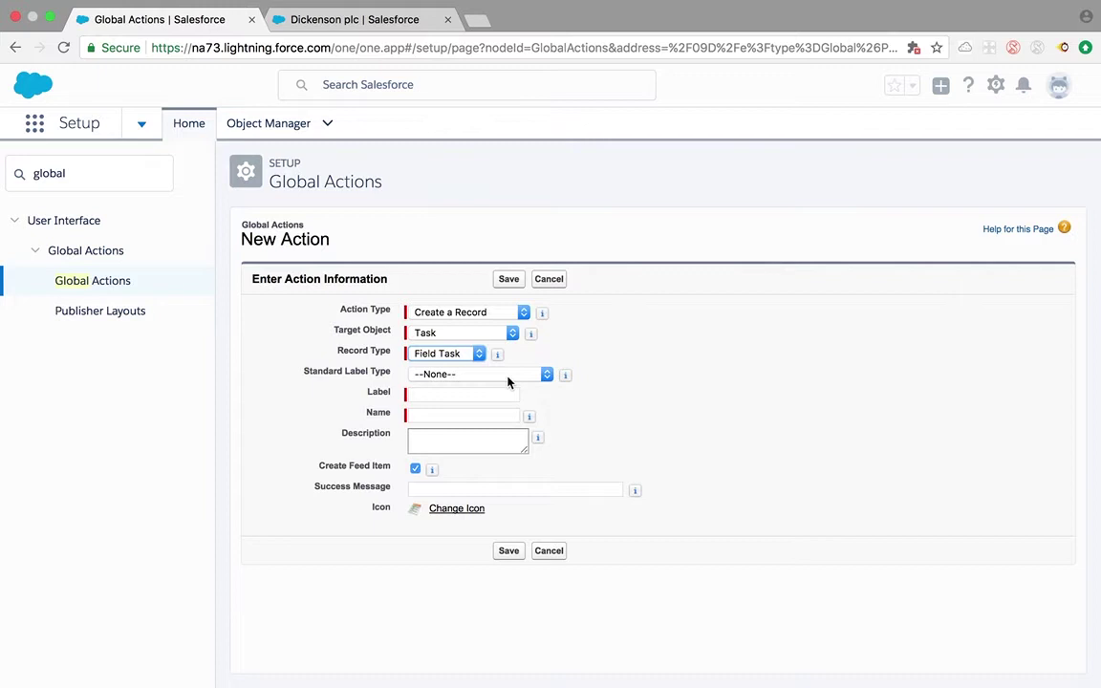
# Label the action 'Task Field', with name Task_Field, and save it
pyautogui.click(453, 394)
pyautogui.write('New ')
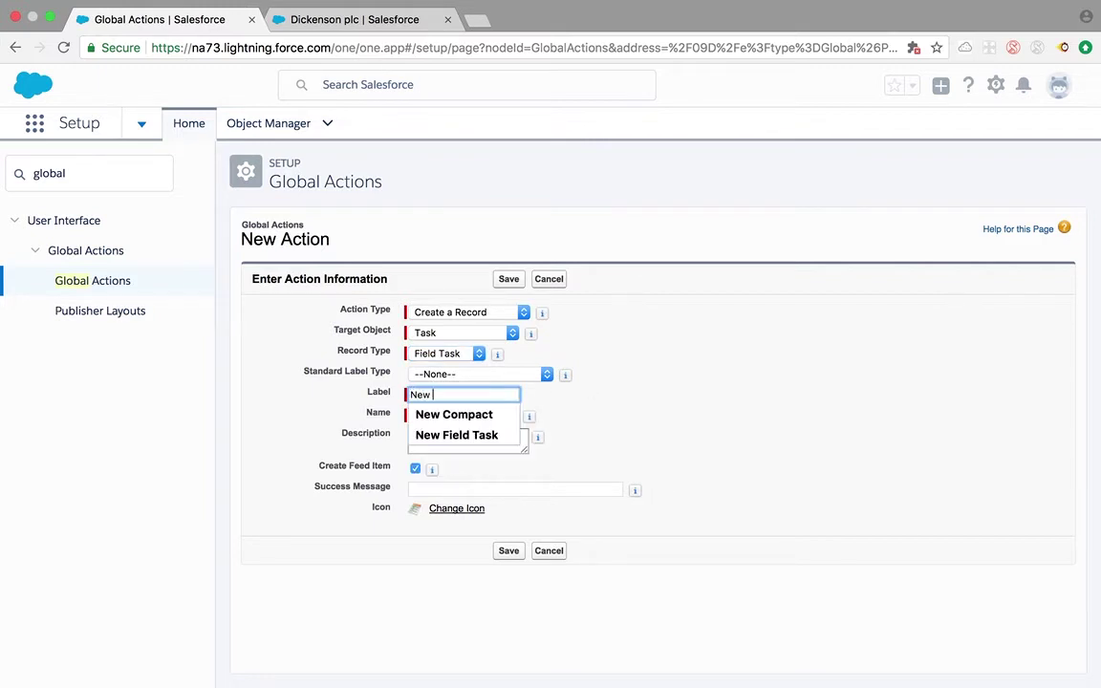
pyautogui.write('Tas')
pyautogui.press('BackSpace')
pyautogui.press('BackSpace')
pyautogui.press('BackSpace')
pyautogui.press('BackSpace')
pyautogui.write('Task Field')
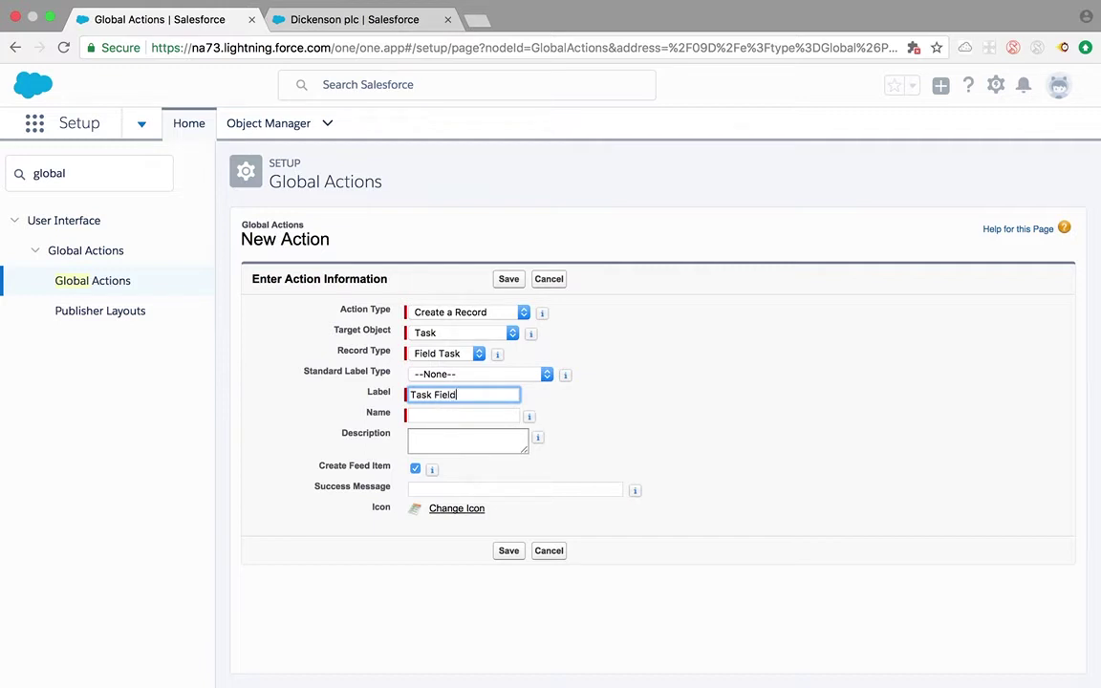
pyautogui.click(490, 414)
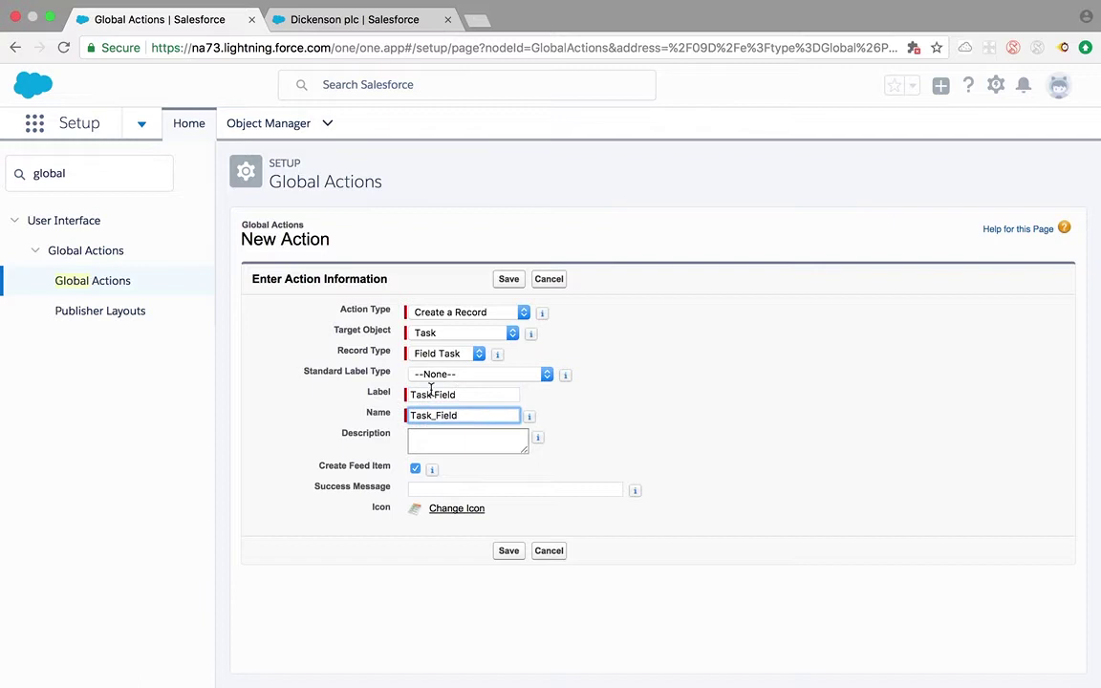
pyautogui.click(456, 439)
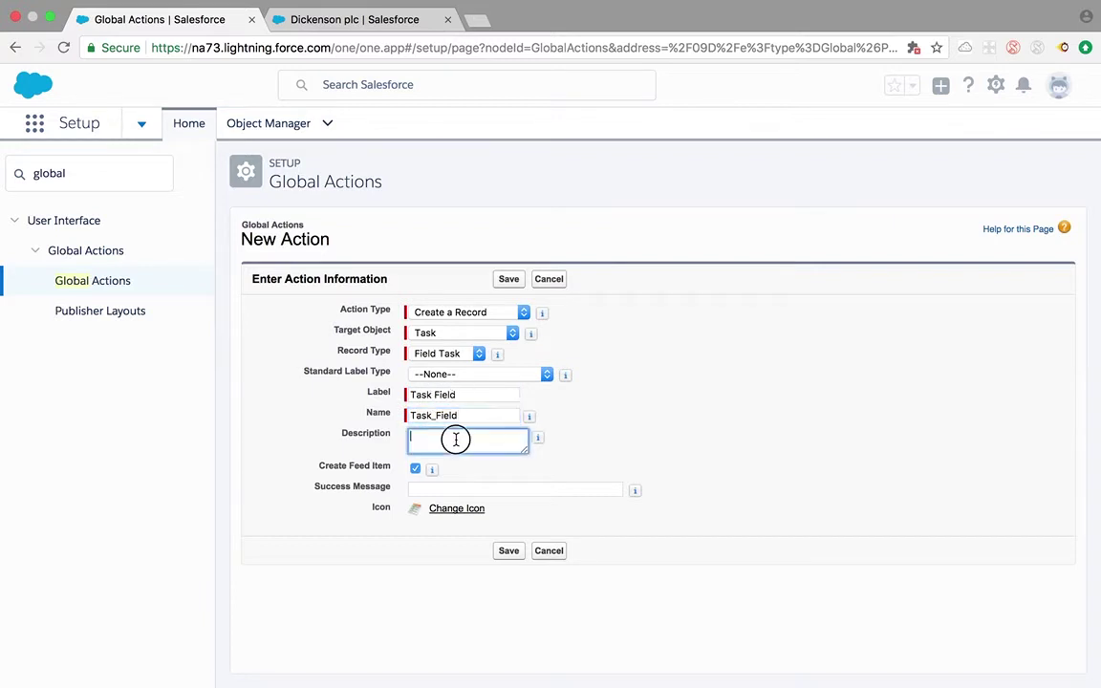
pyautogui.click(501, 550)
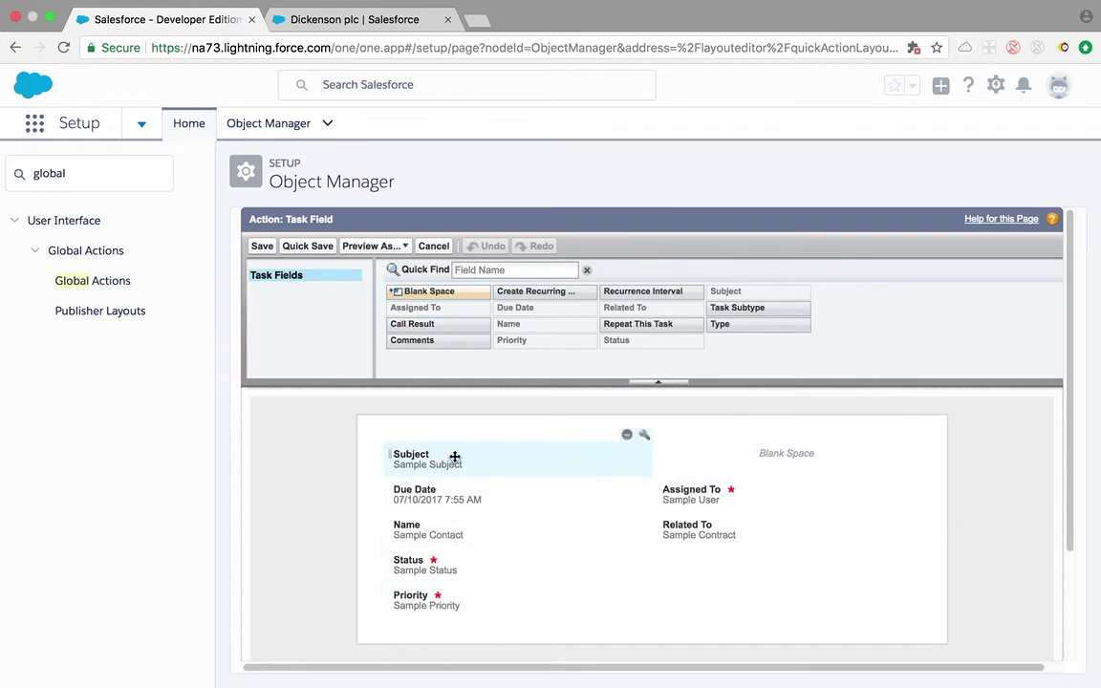
# Preview the full New Task form on Dickenson plc, then save the Task Field action layout
pyautogui.click(315, 20)
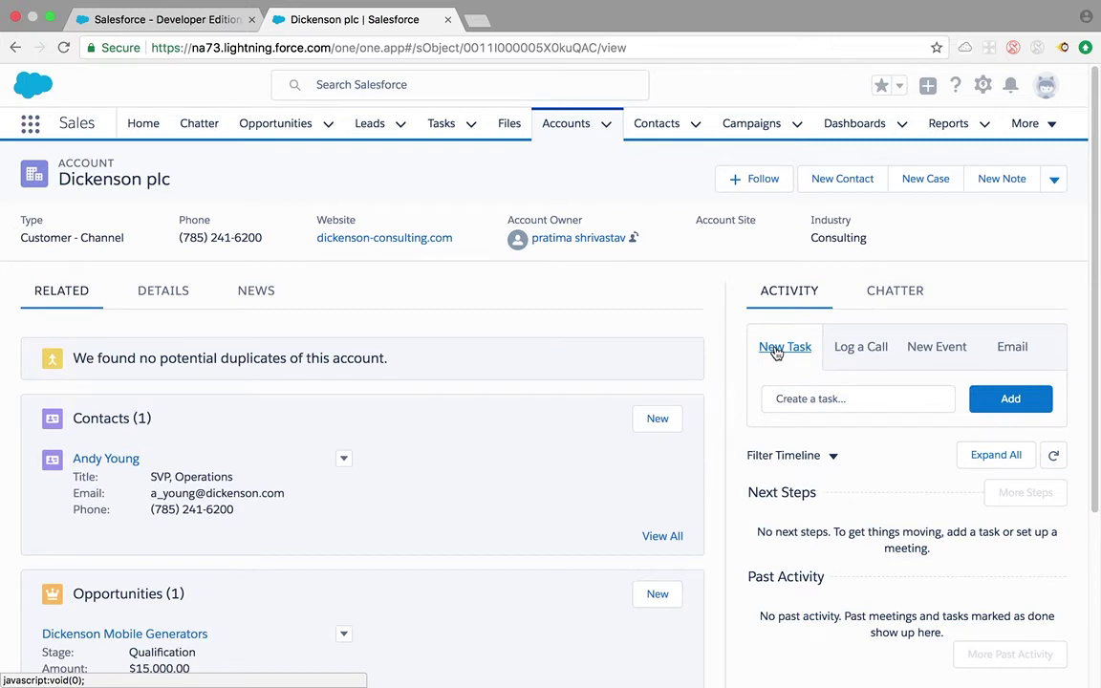
pyautogui.scroll(-1, 828, 380)
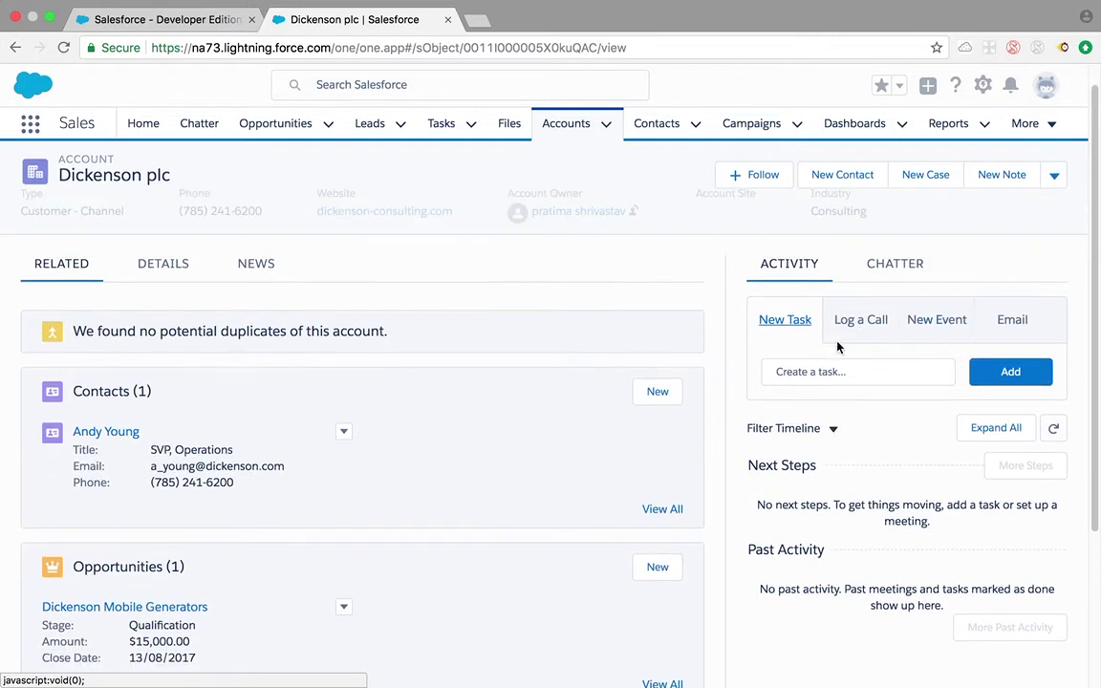
pyautogui.click(1007, 380)
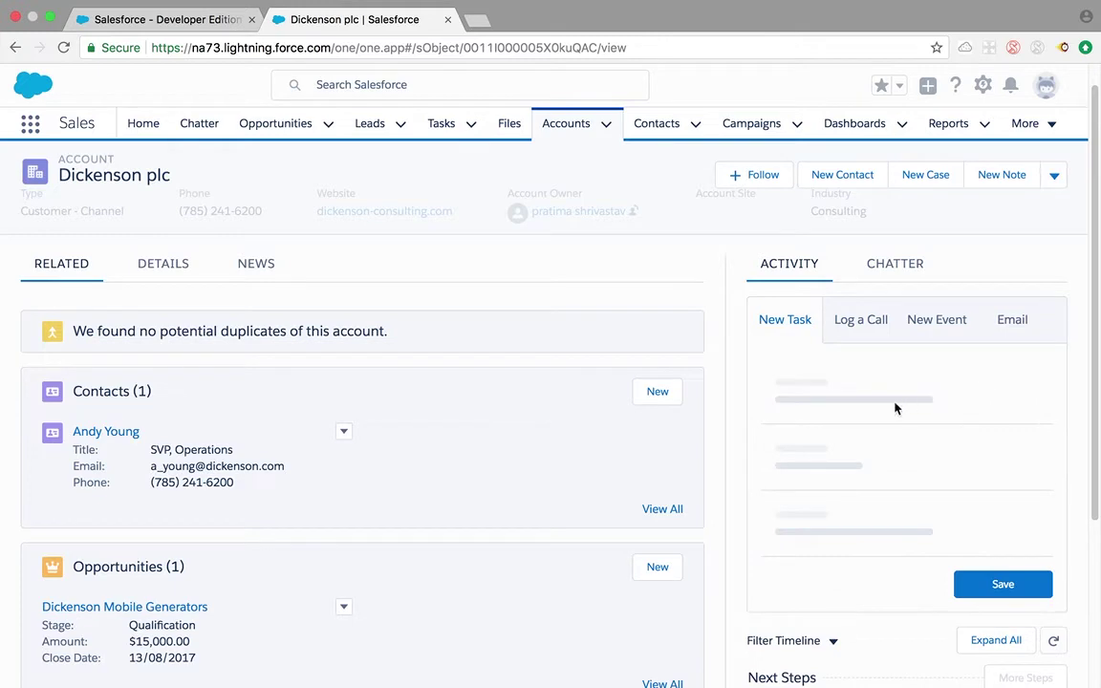
pyautogui.scroll(-5, 799, 388)
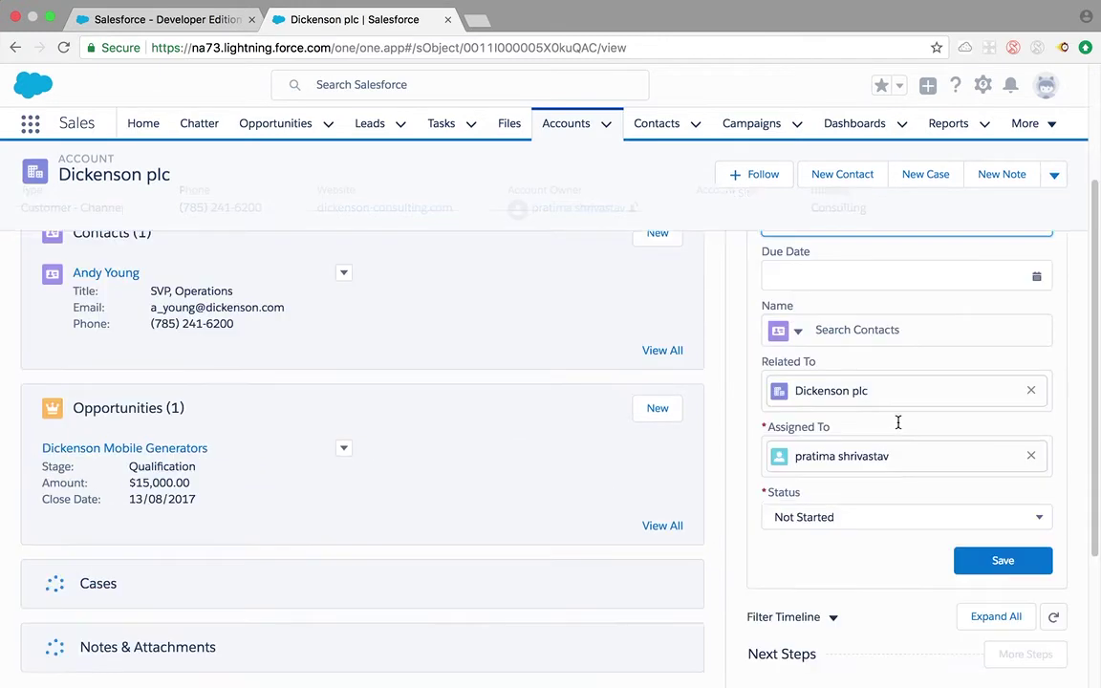
pyautogui.click(178, 27)
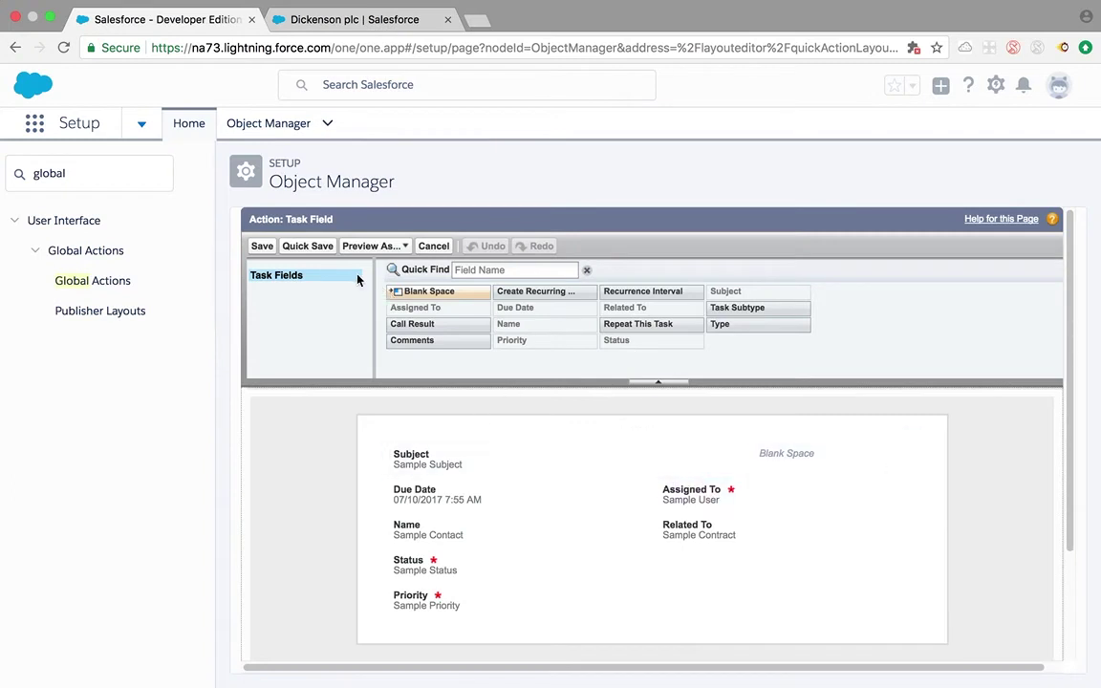
pyautogui.click(262, 246)
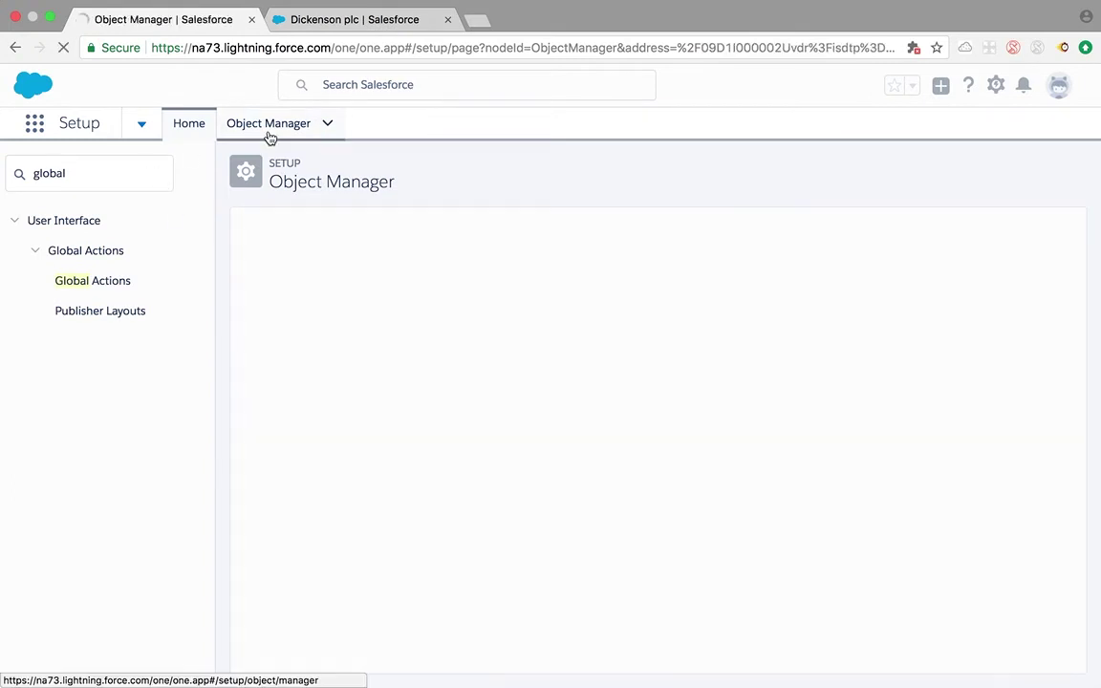
# Open the Account Layout from Object Manager's Account page layouts
pyautogui.click(273, 127)
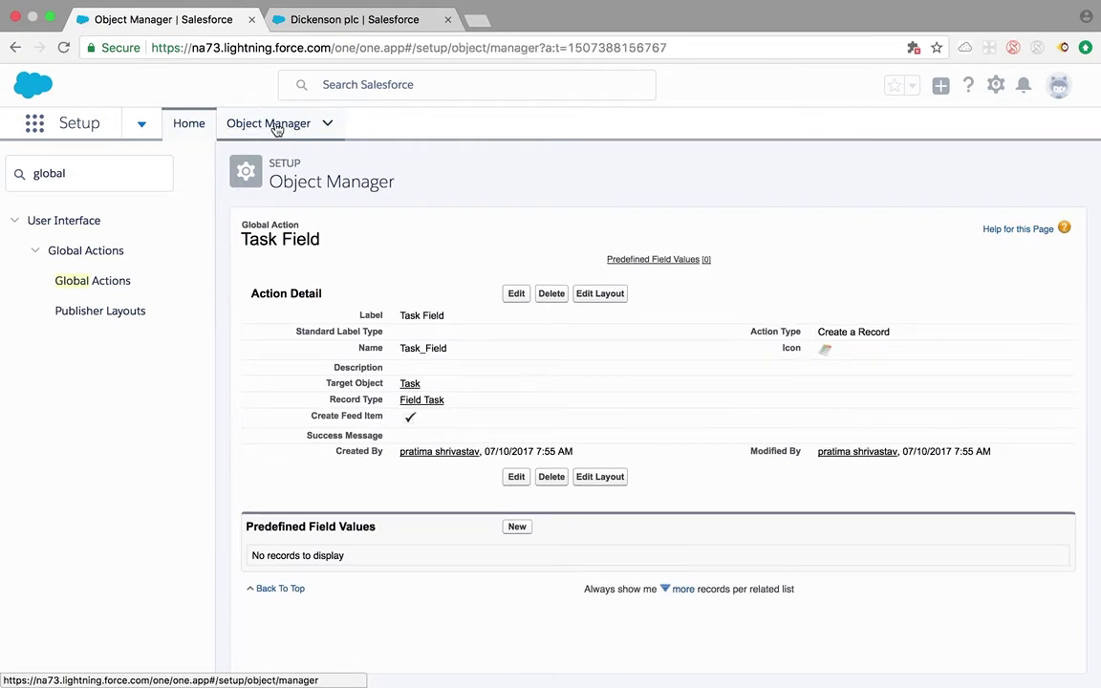
pyautogui.click(48, 276)
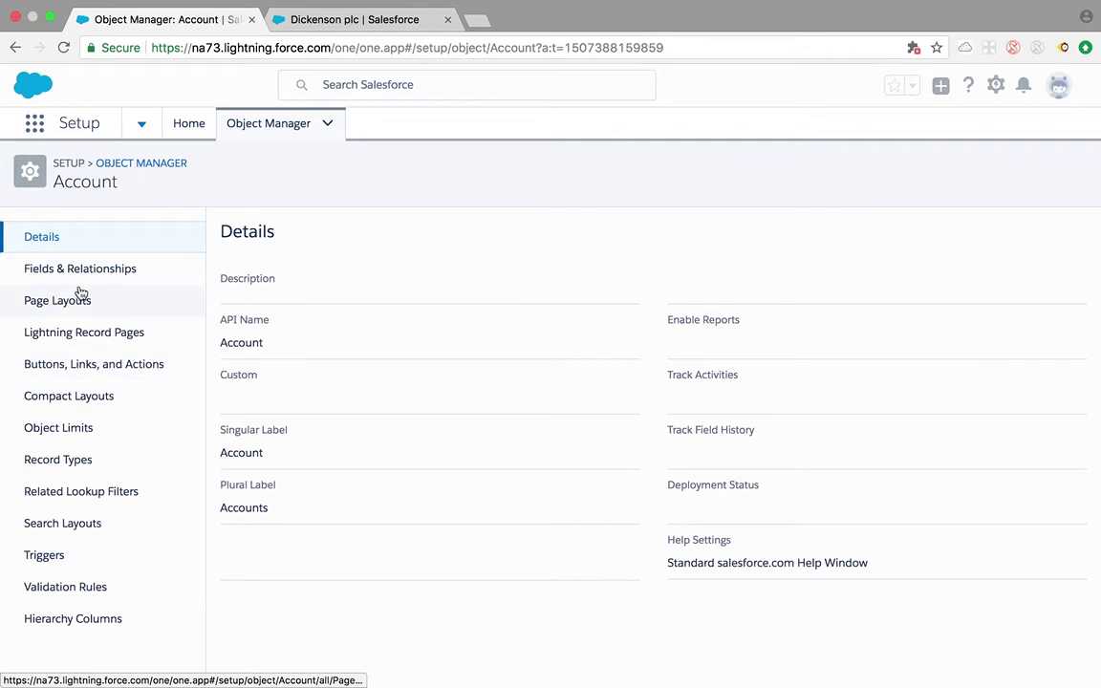
pyautogui.click(80, 300)
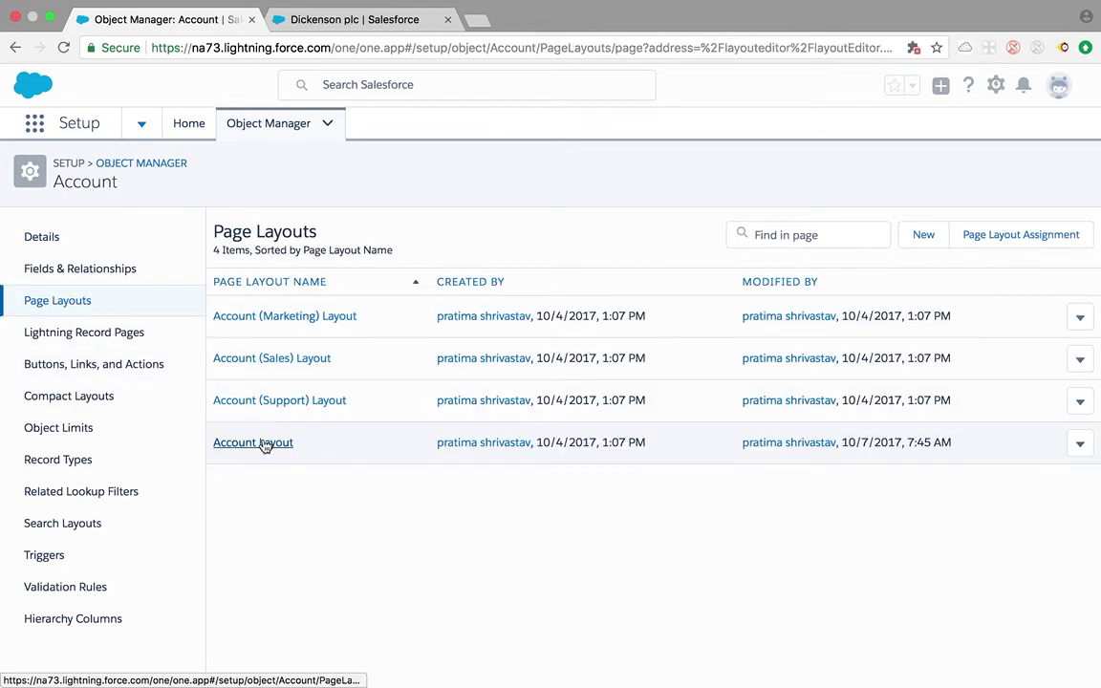
pyautogui.click(265, 445)
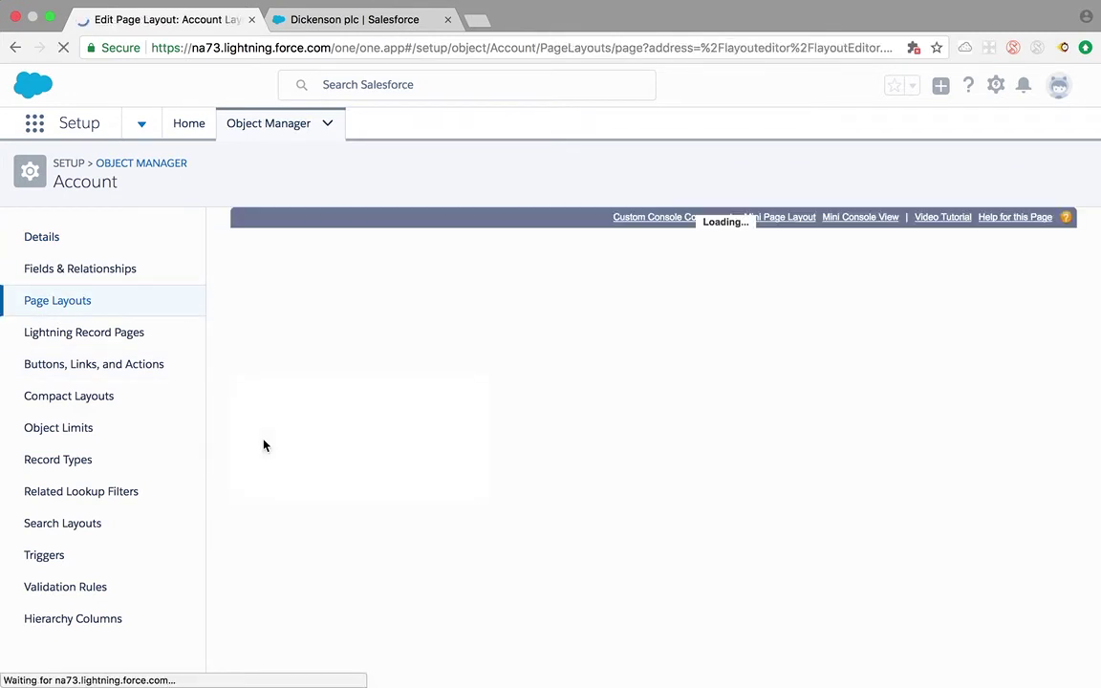
# Drag Task Field into the Salesforce1 and Lightning Experience actions and save the layout
pyautogui.scroll(-1, 345, 353)
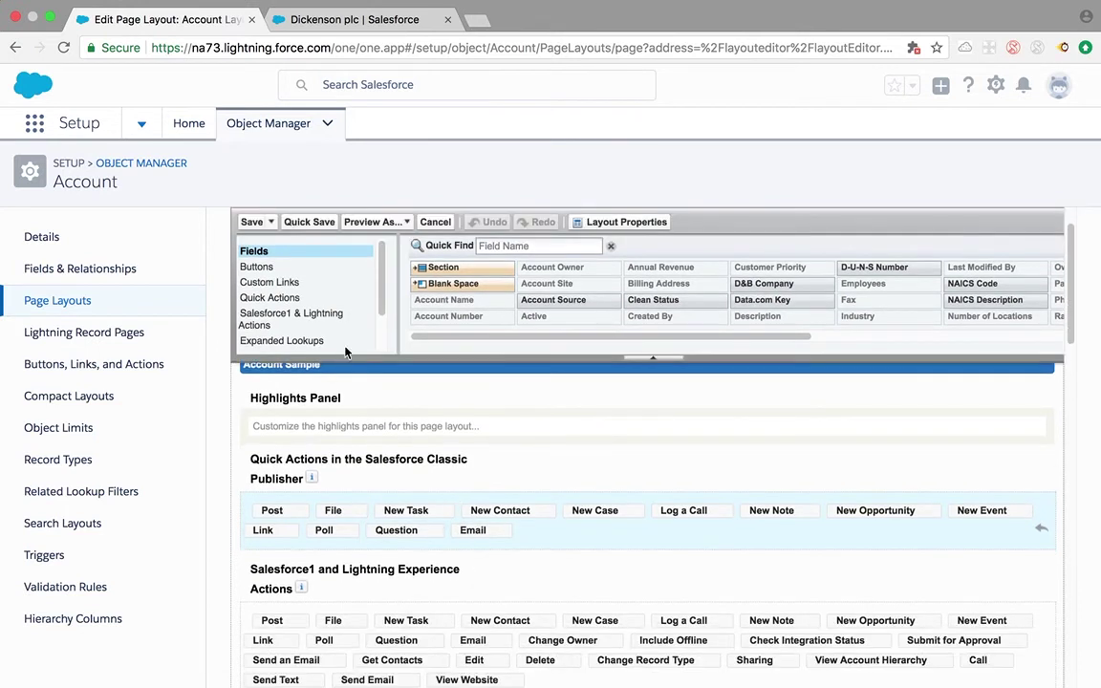
pyautogui.click(292, 319)
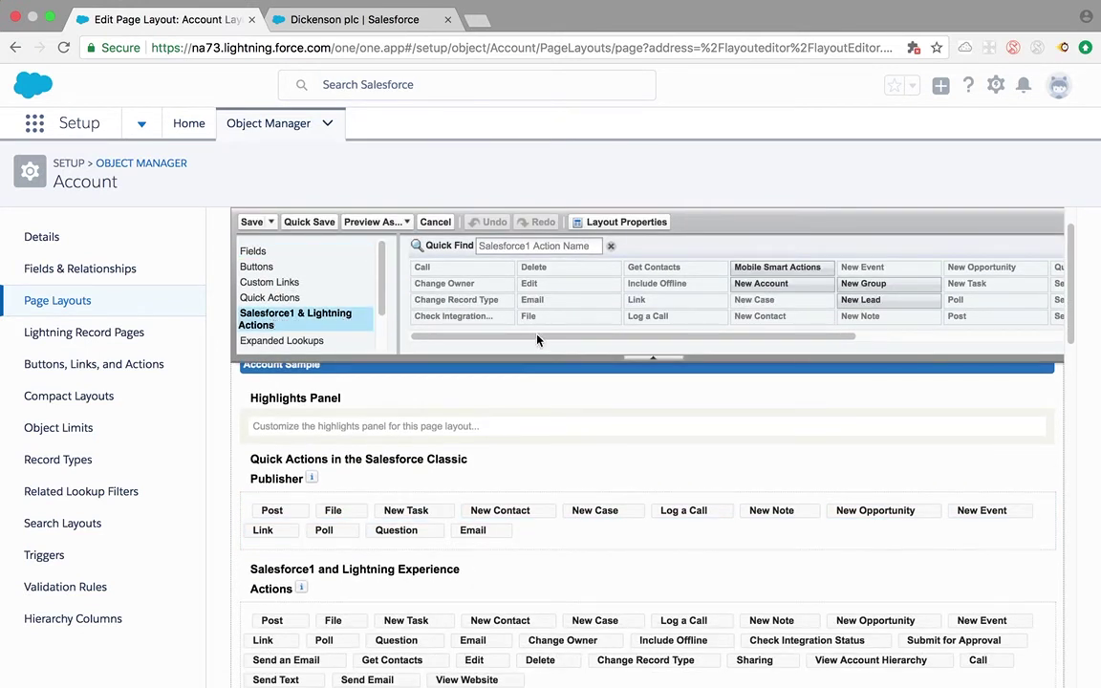
pyautogui.moveTo(537, 339); pyautogui.dragTo(727, 339)
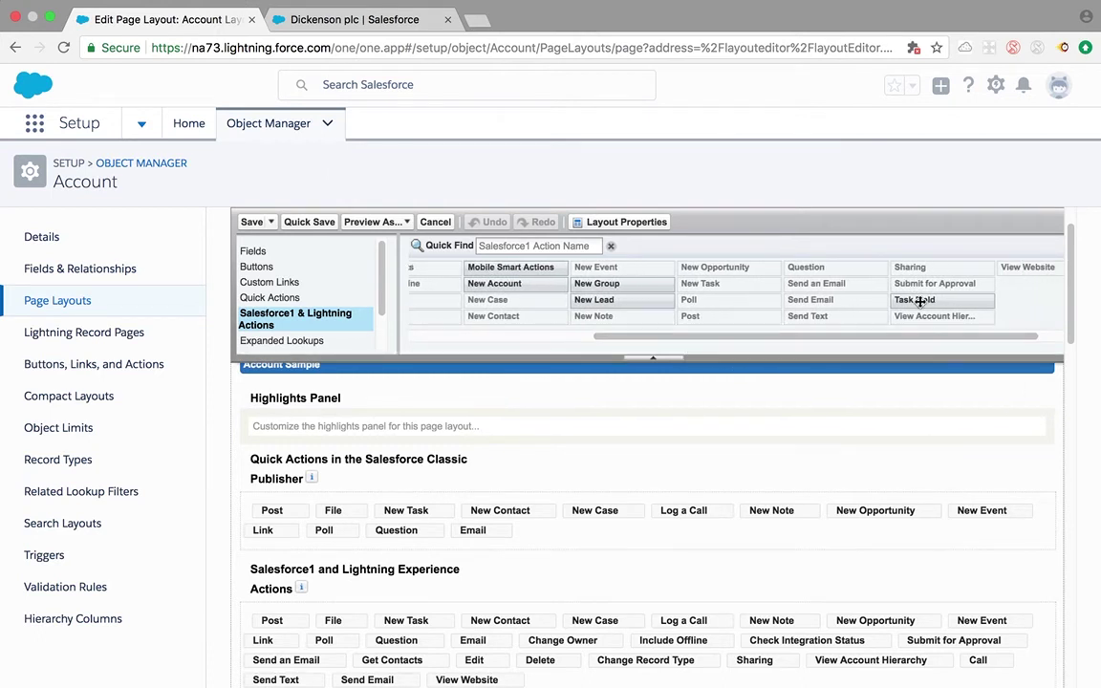
pyautogui.moveTo(914, 300); pyautogui.dragTo(451, 627)
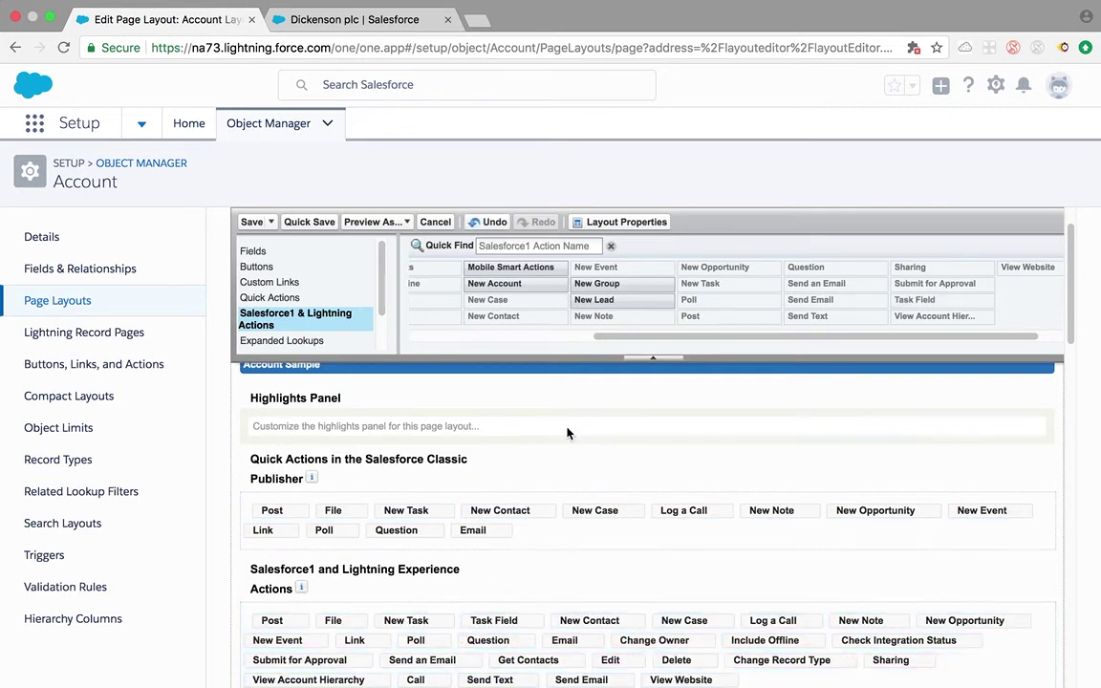
pyautogui.click(252, 222)
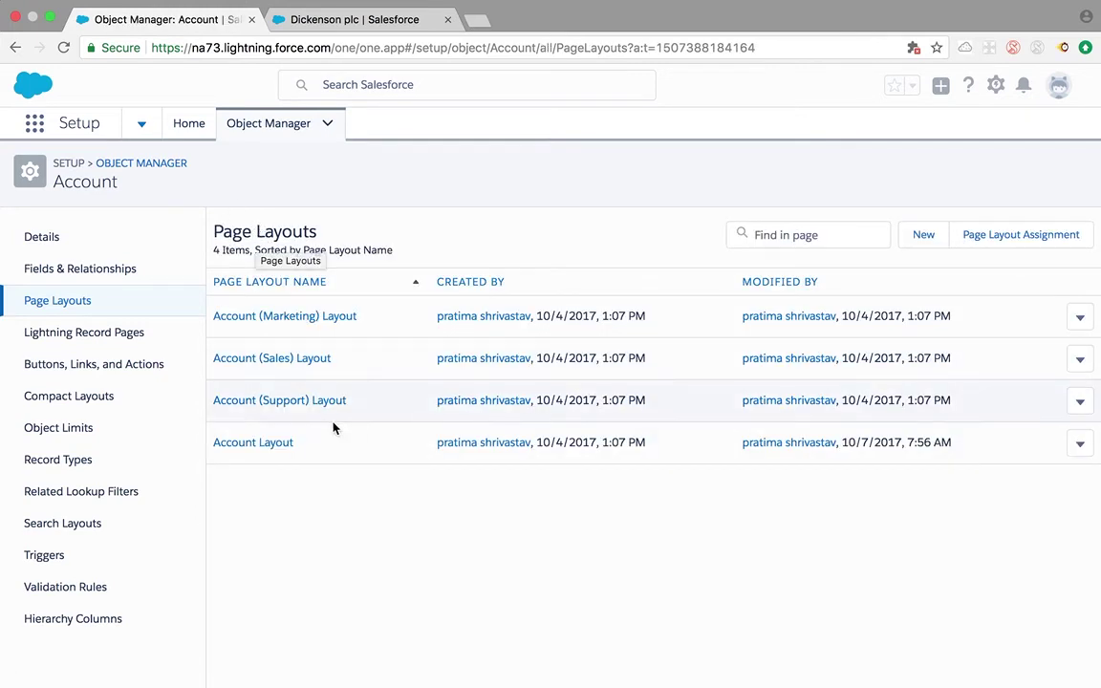
# Switch to the Dickenson plc account tab and reload the page
pyautogui.click(353, 19)
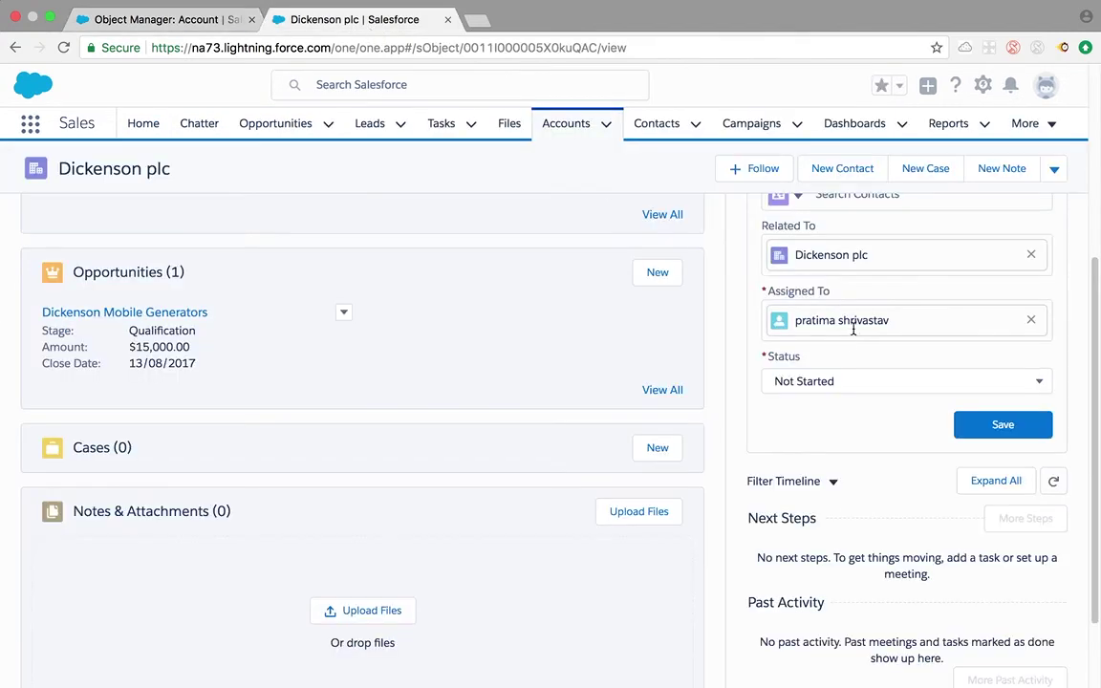
pyautogui.scroll(-2, 915, 260)
pyautogui.scroll(5, 915, 261)
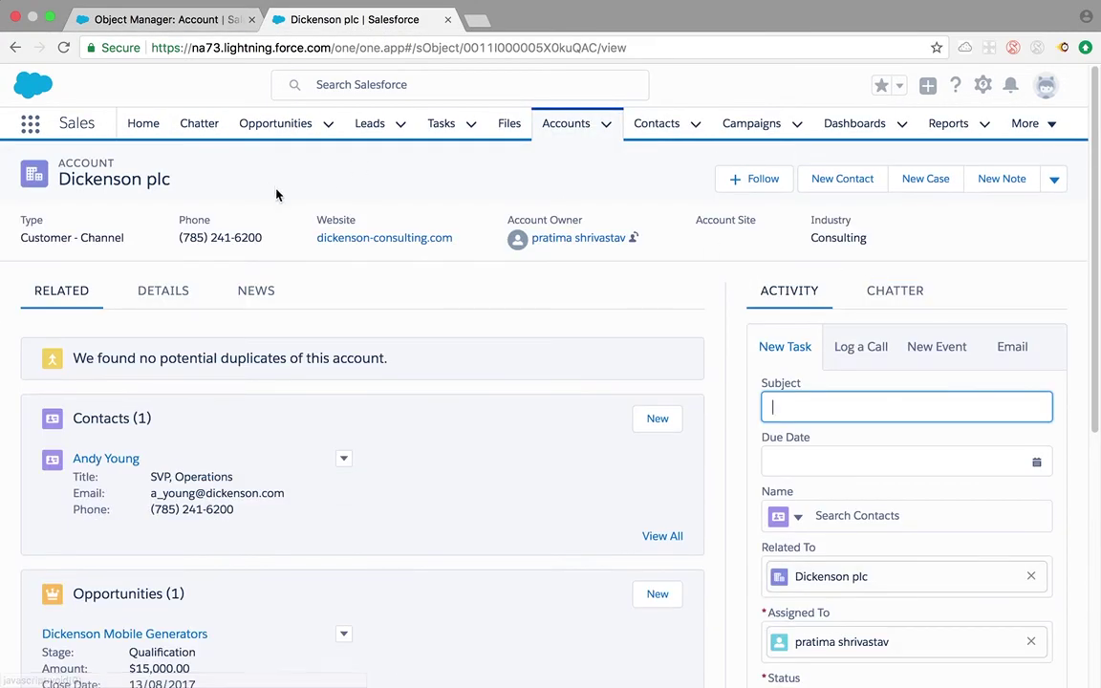
pyautogui.click(64, 48)
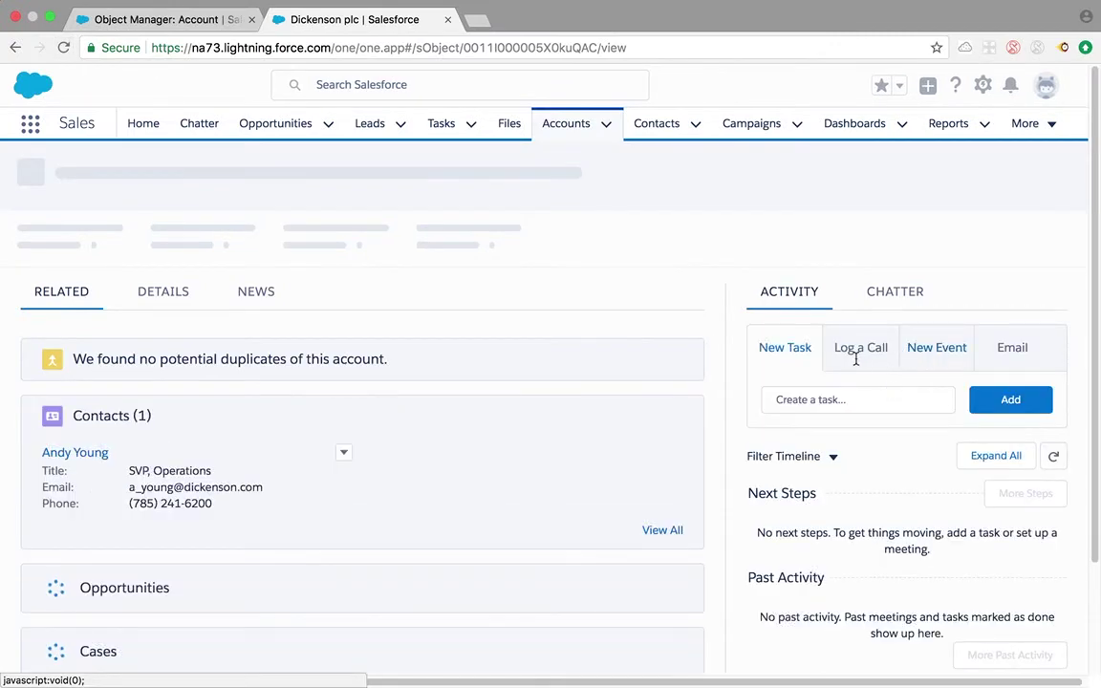
# From Setup Home, search Quick Find for 'prof' and open the Profiles list
pyautogui.click(168, 21)
pyautogui.click(172, 130)
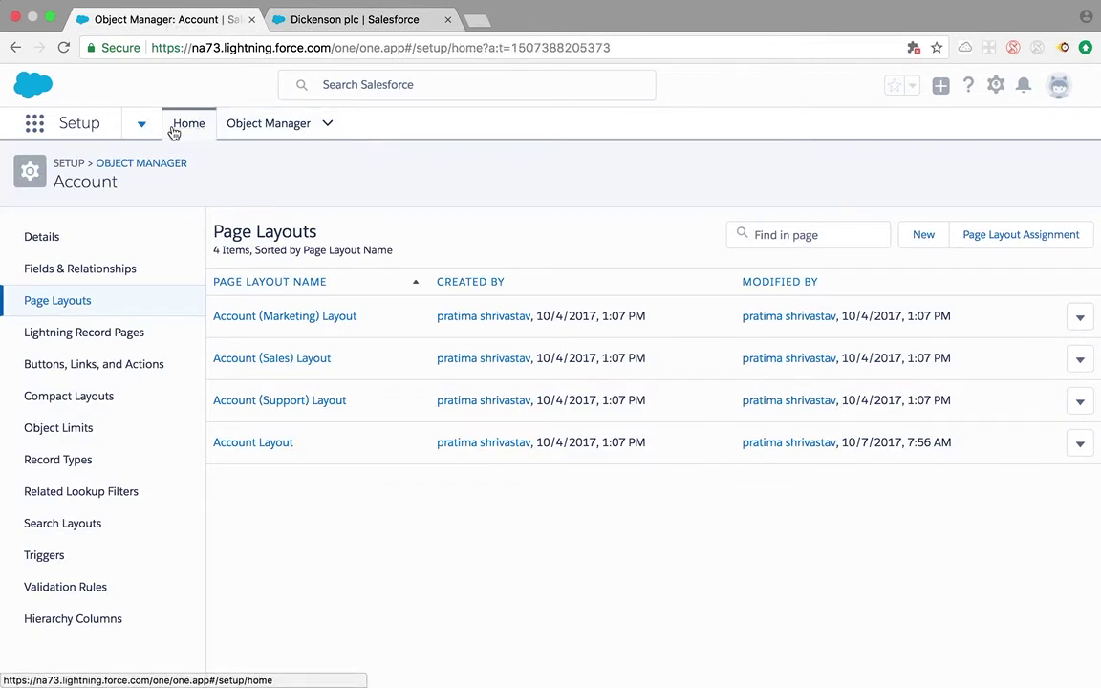
pyautogui.click(107, 181)
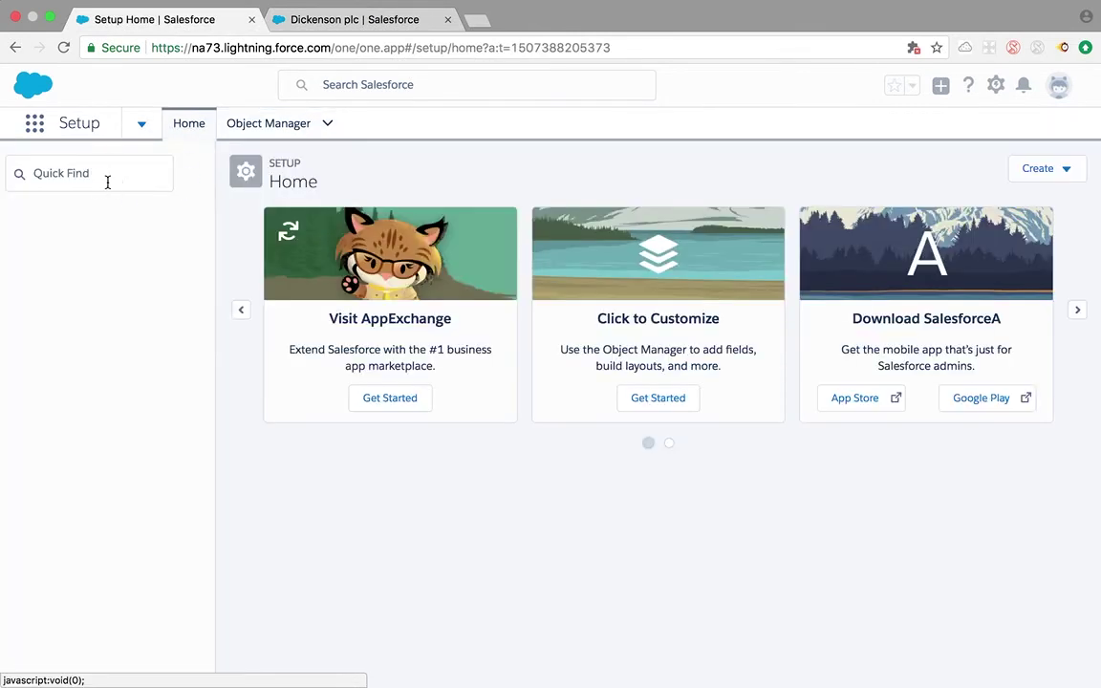
pyautogui.write('p')
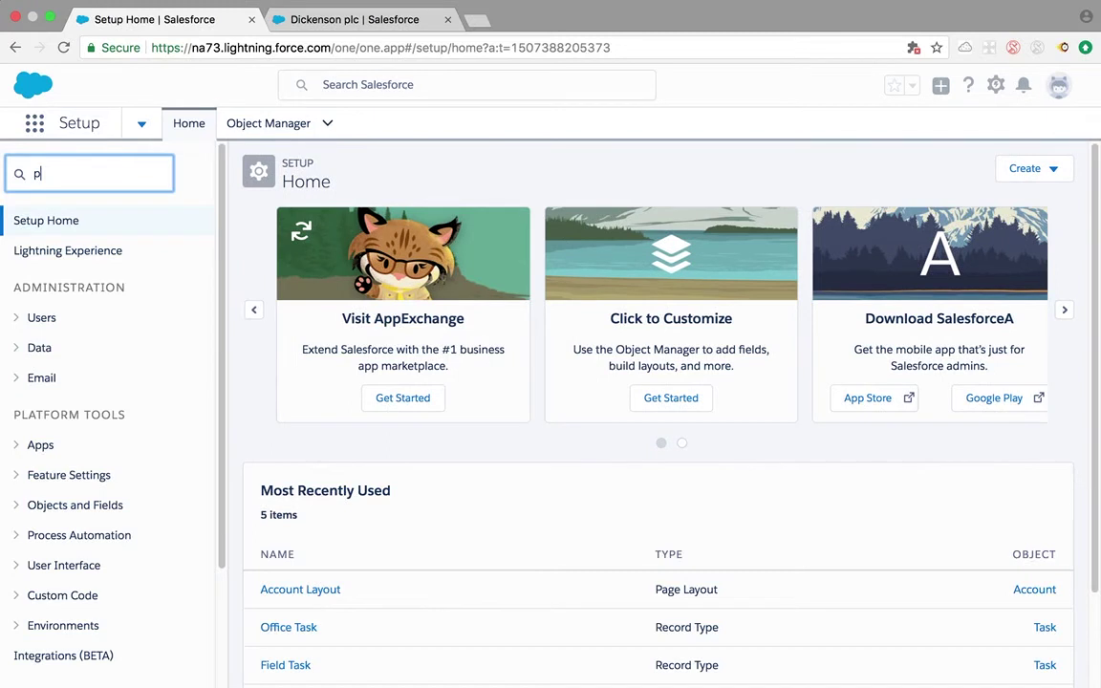
pyautogui.write('rfo')
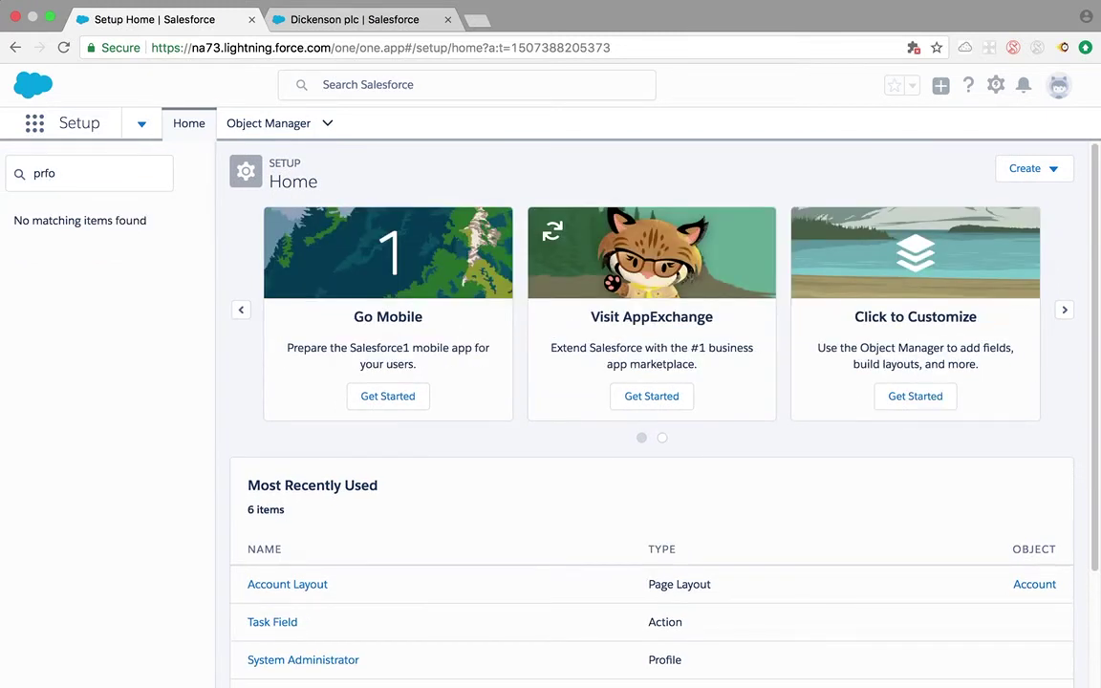
pyautogui.click(65, 176)
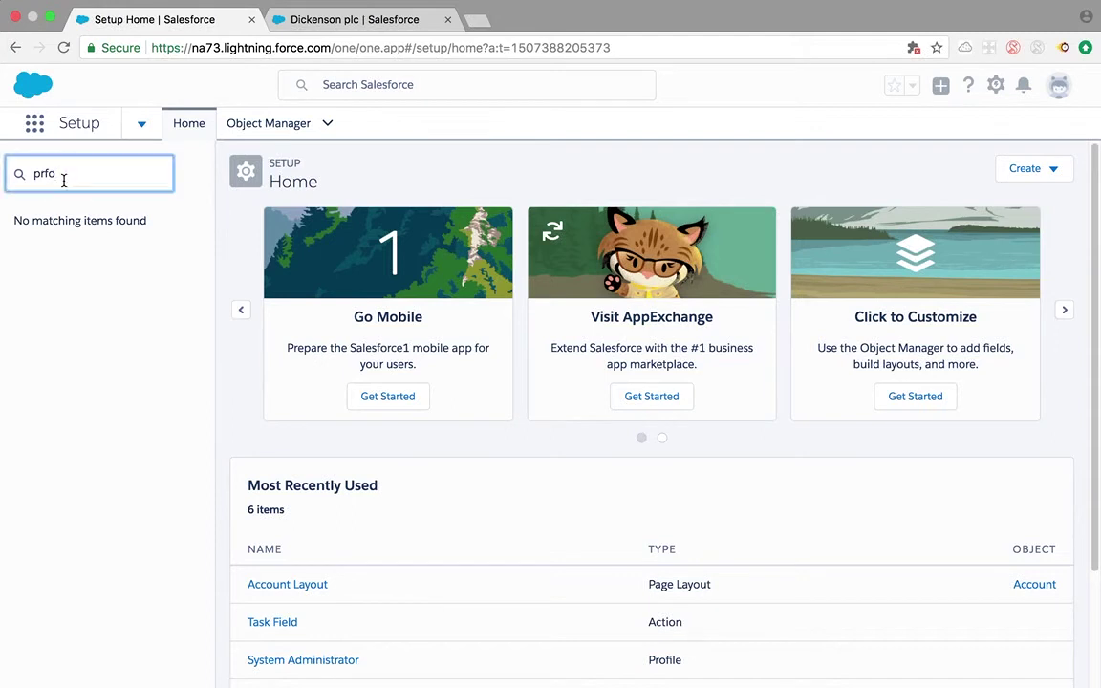
pyautogui.press('BackSpace')
pyautogui.write('of')
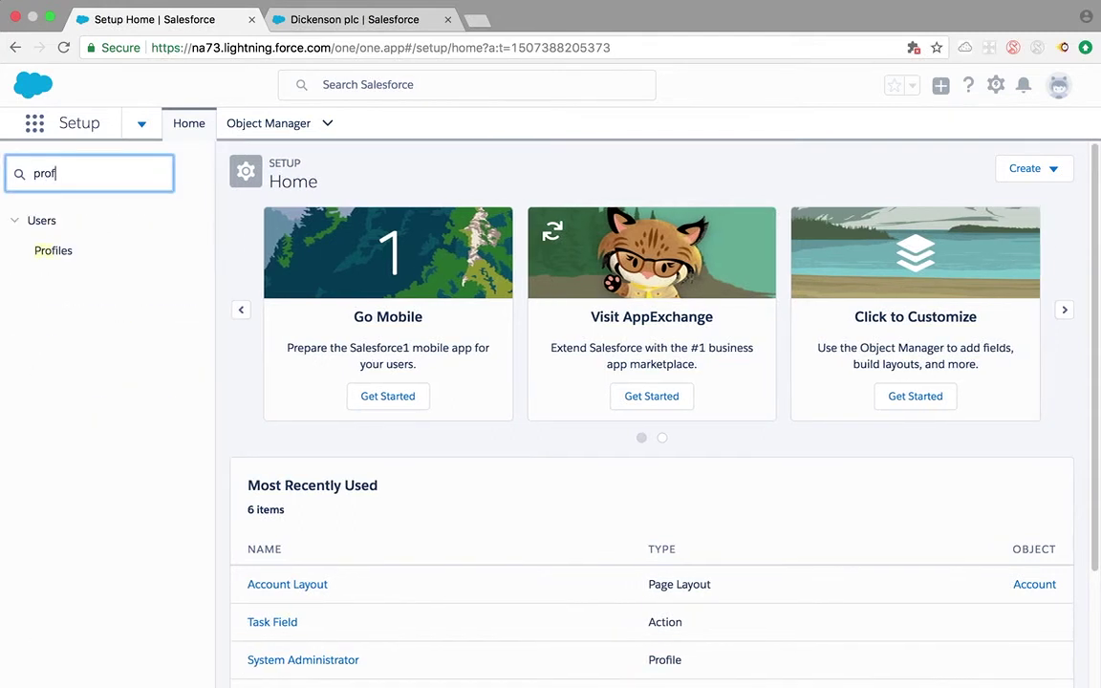
pyautogui.click(64, 251)
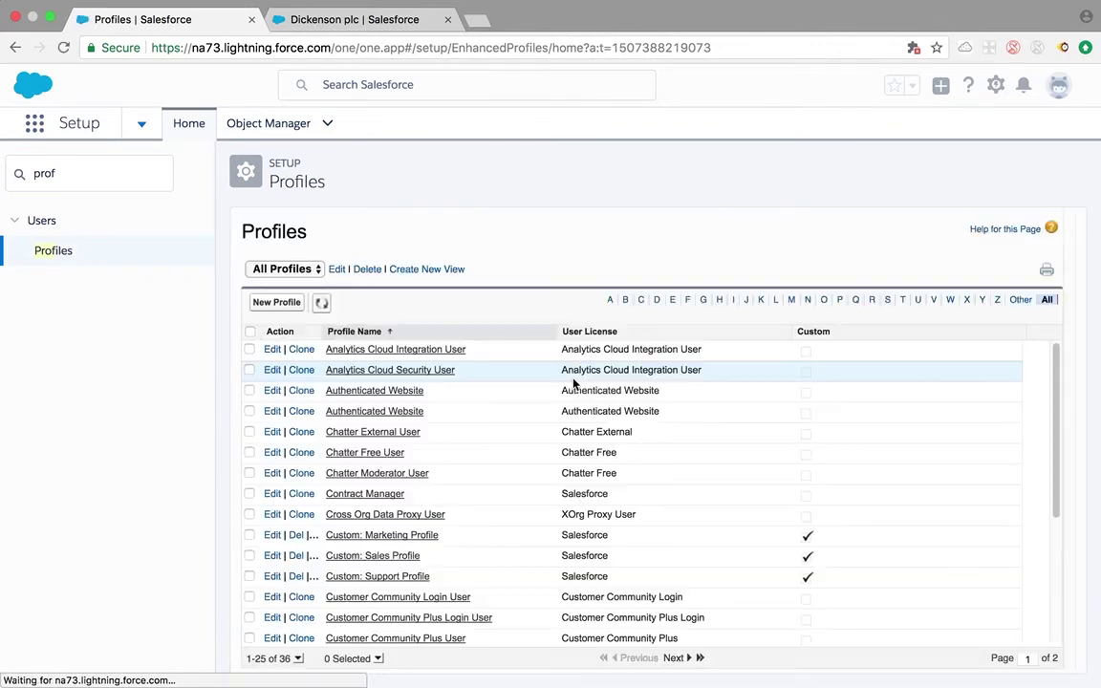
# Filter by S, open System Administrator, and edit its Tasks record type settings
pyautogui.click(889, 301)
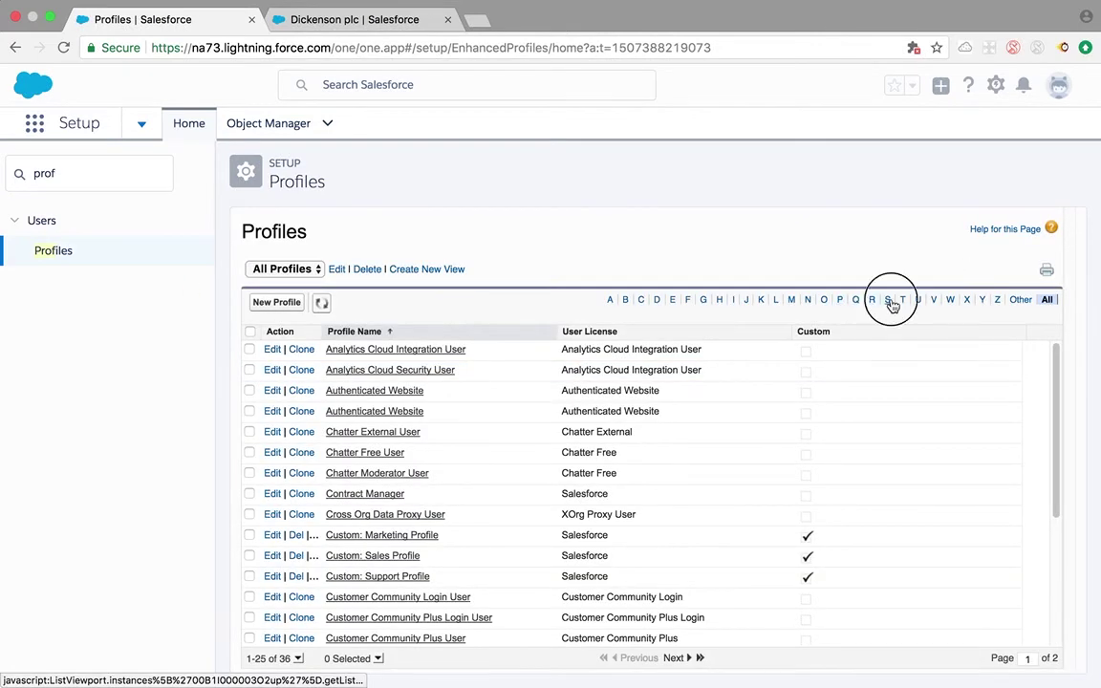
pyautogui.click(364, 435)
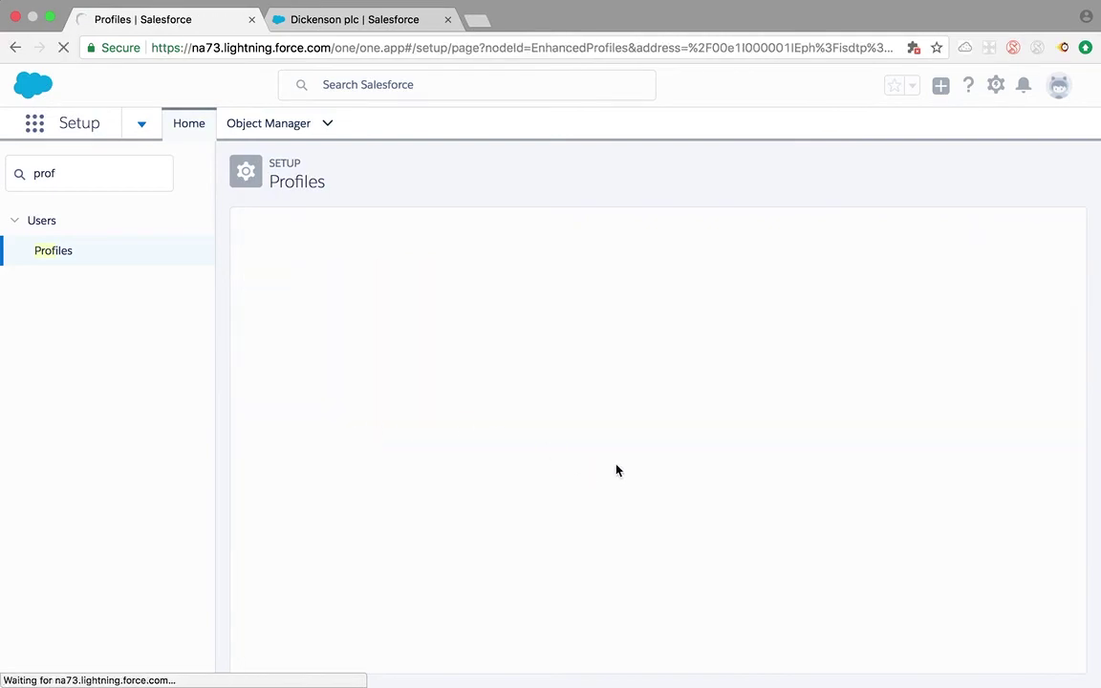
pyautogui.scroll(-10, 617, 470)
pyautogui.scroll(-15, 617, 470)
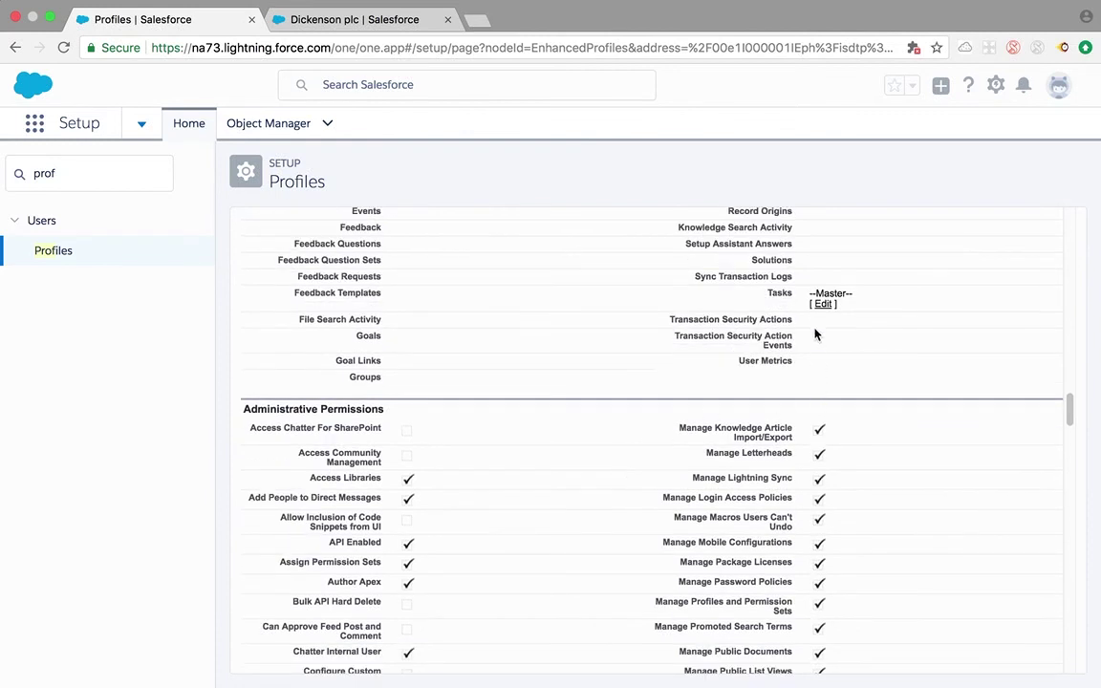
pyautogui.click(822, 304)
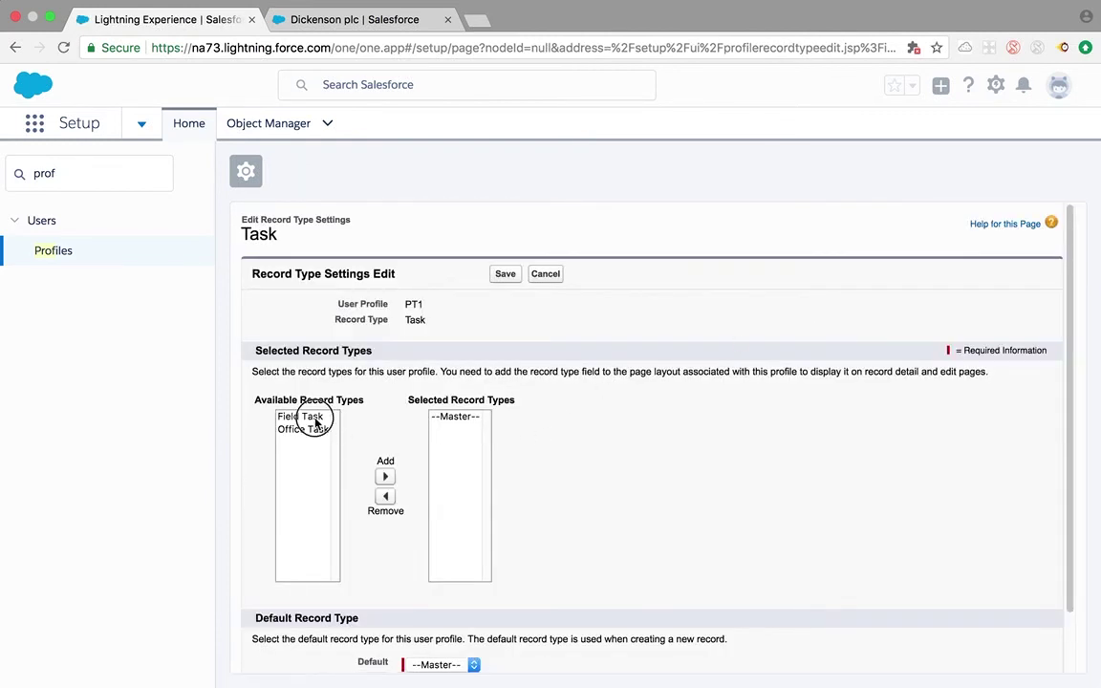
# Add Field Task to the profile's selected Task record types, keep it as default, and save
pyautogui.click(292, 417)
pyautogui.click(383, 476)
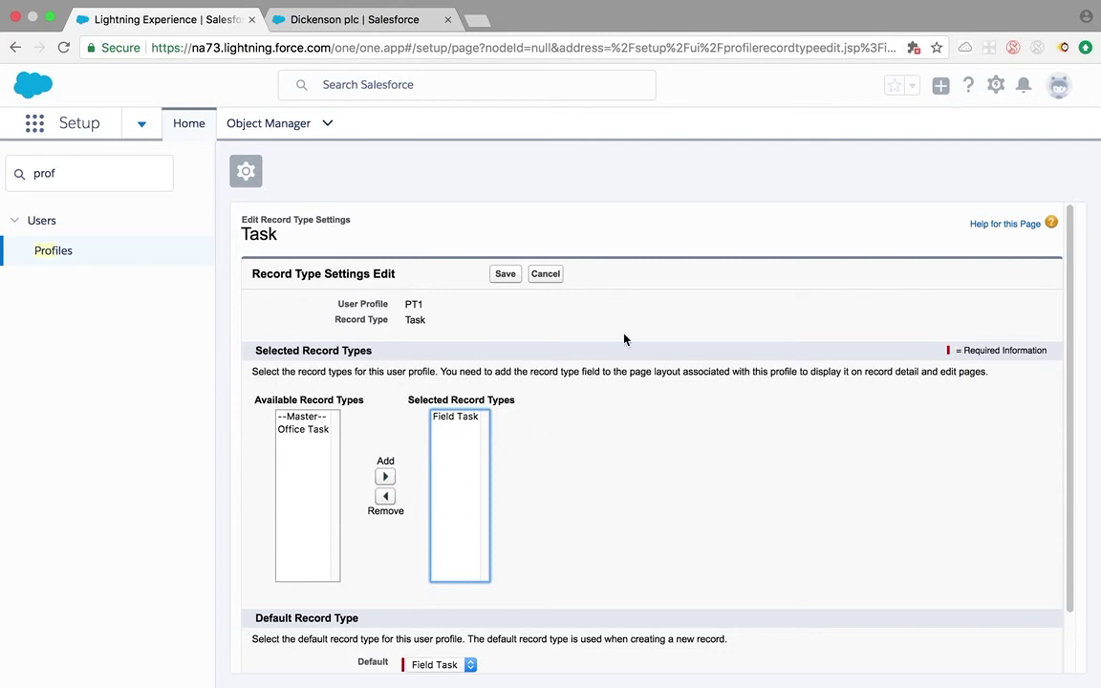
pyautogui.click(504, 275)
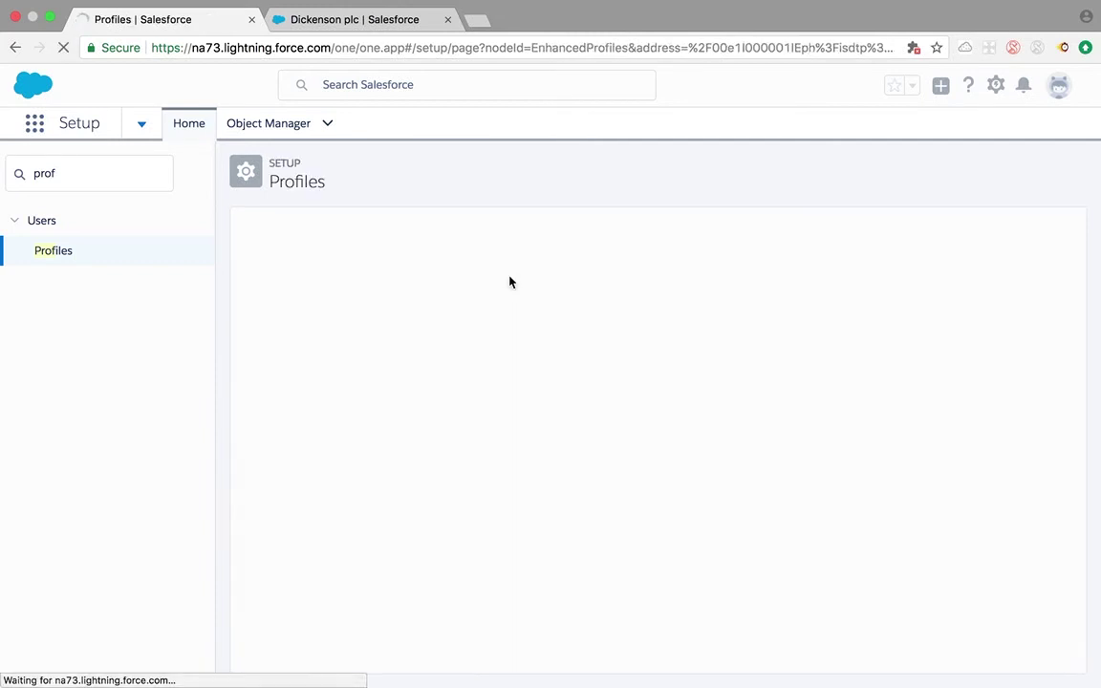
# Return to the Dickenson plc account tab and reload the page to pick up the new action
pyautogui.click(370, 21)
pyautogui.click(67, 47)
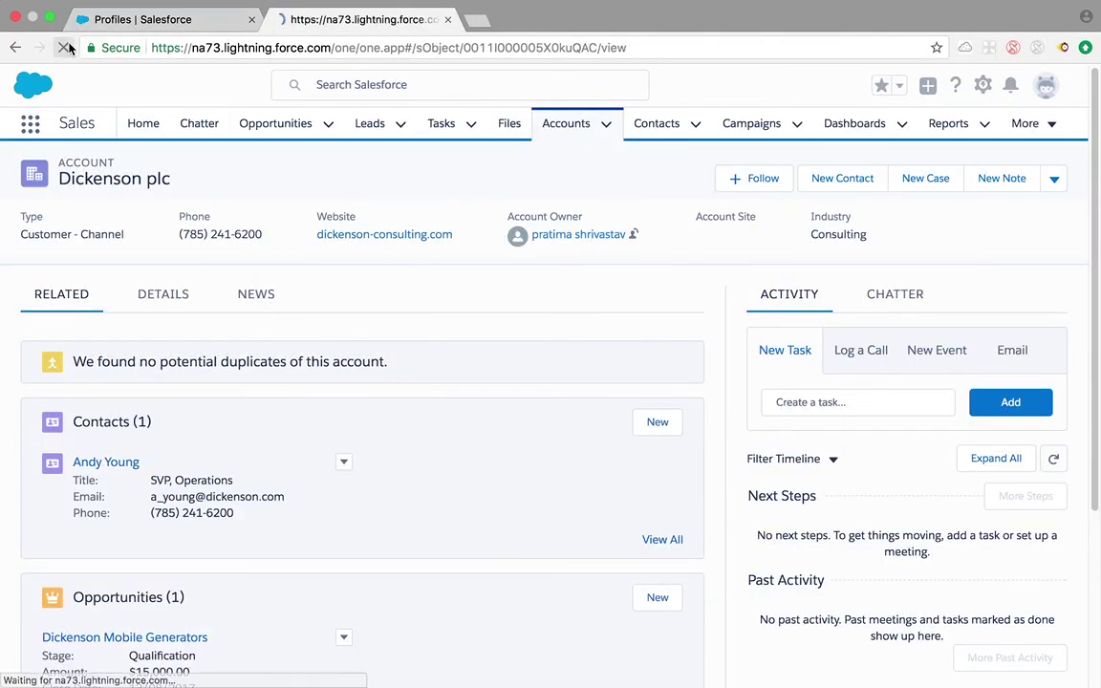